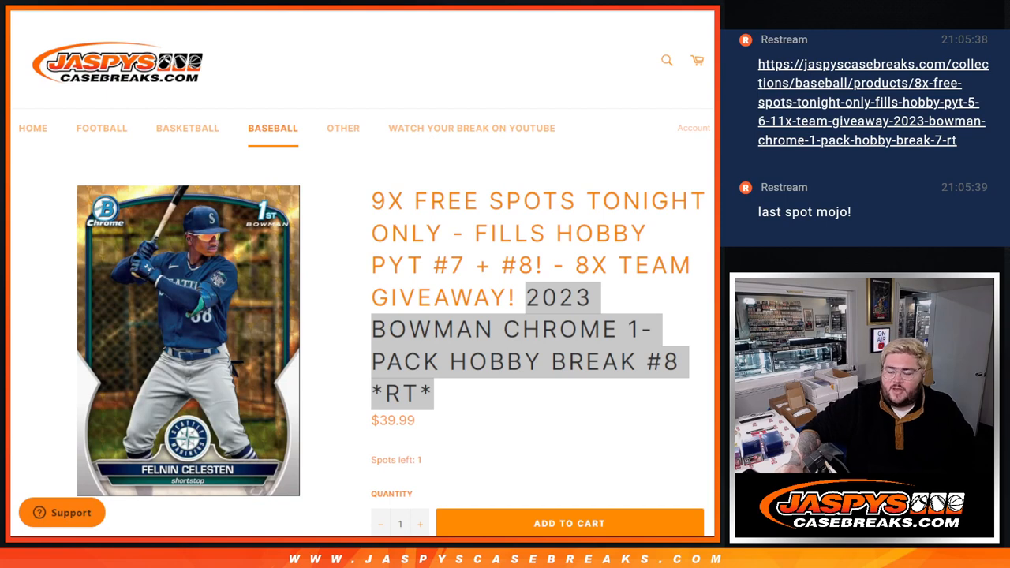
scroll(361, 276, "down", 2)
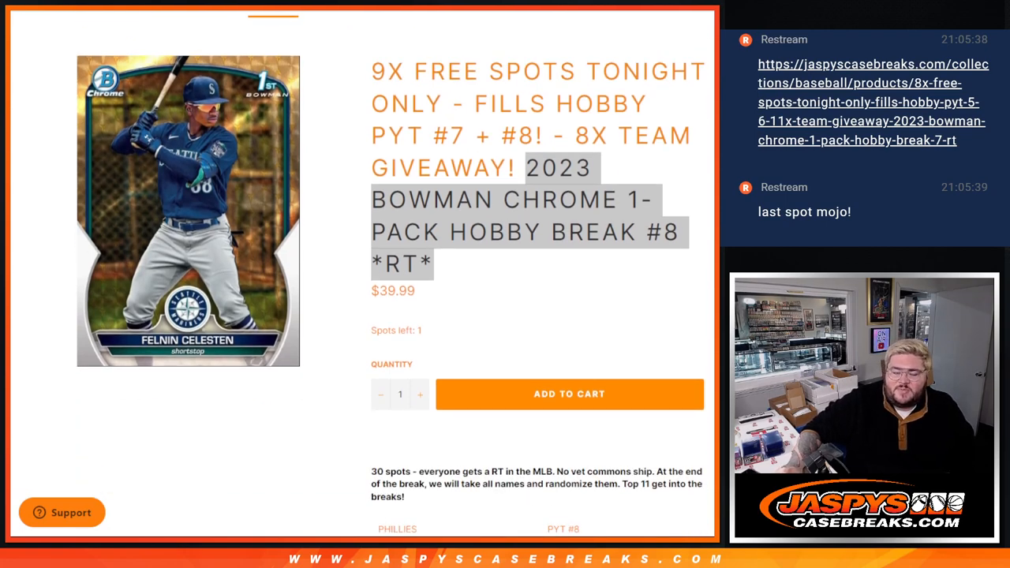
scroll(361, 276, "down", 2)
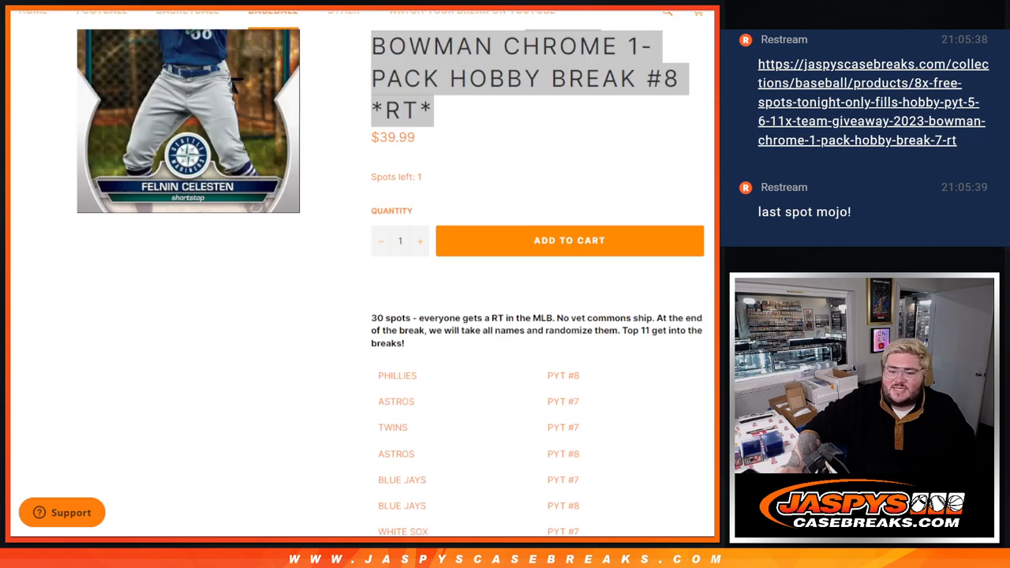
scroll(361, 276, "down", 4)
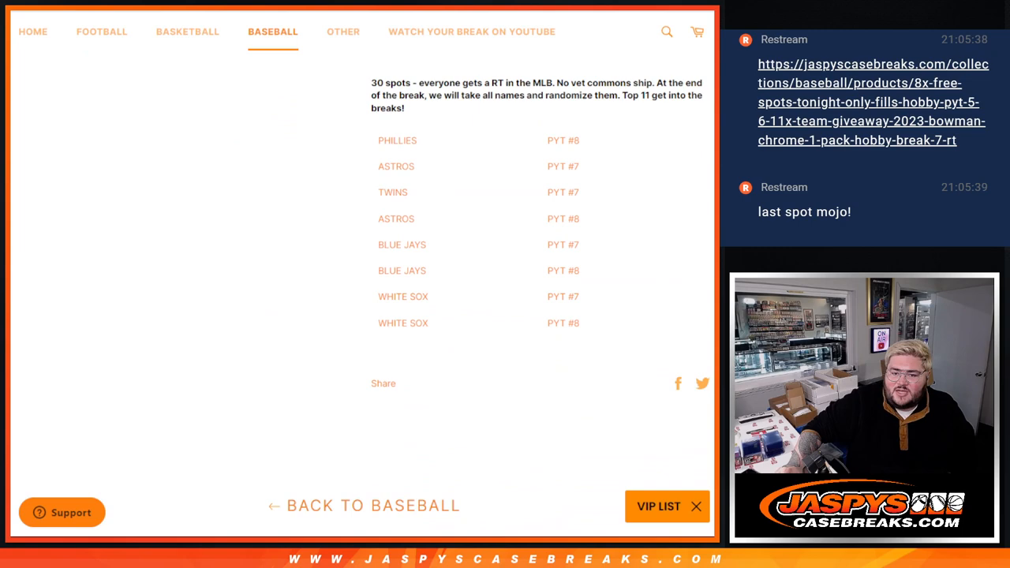
scroll(361, 277, "up", 1)
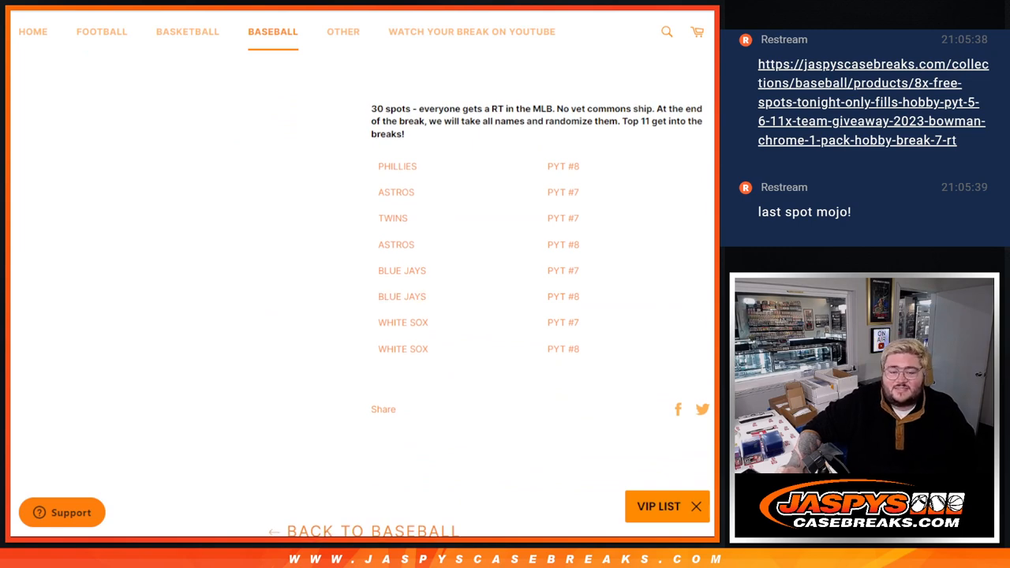
scroll(362, 276, "up", 5)
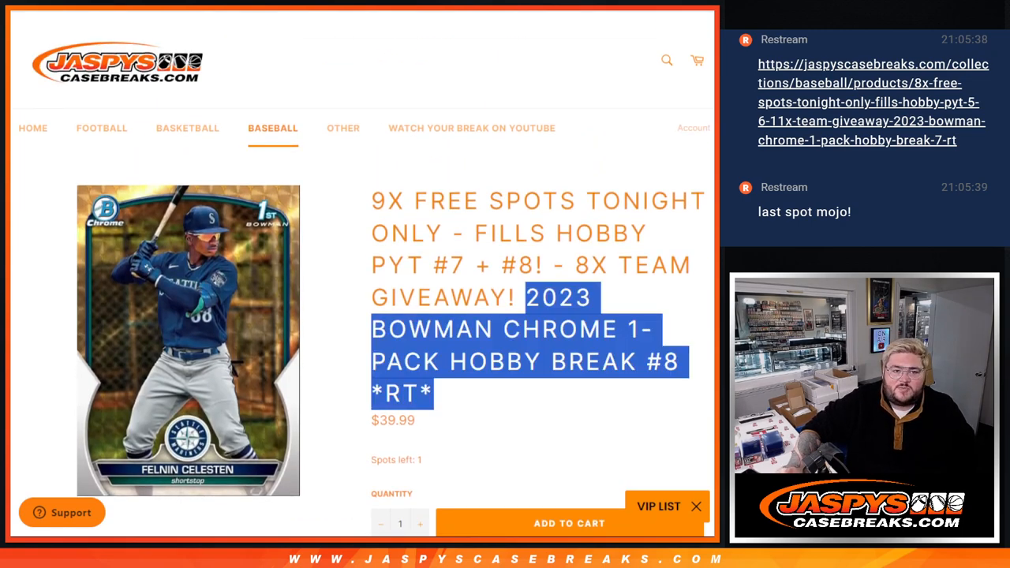
Roll the two virtual dice on the Dice Roller page and return to the List Randomizer.
key("ctrl+Tab")
key("ctrl+Tab")
scroll(177, 465, "up", 1)
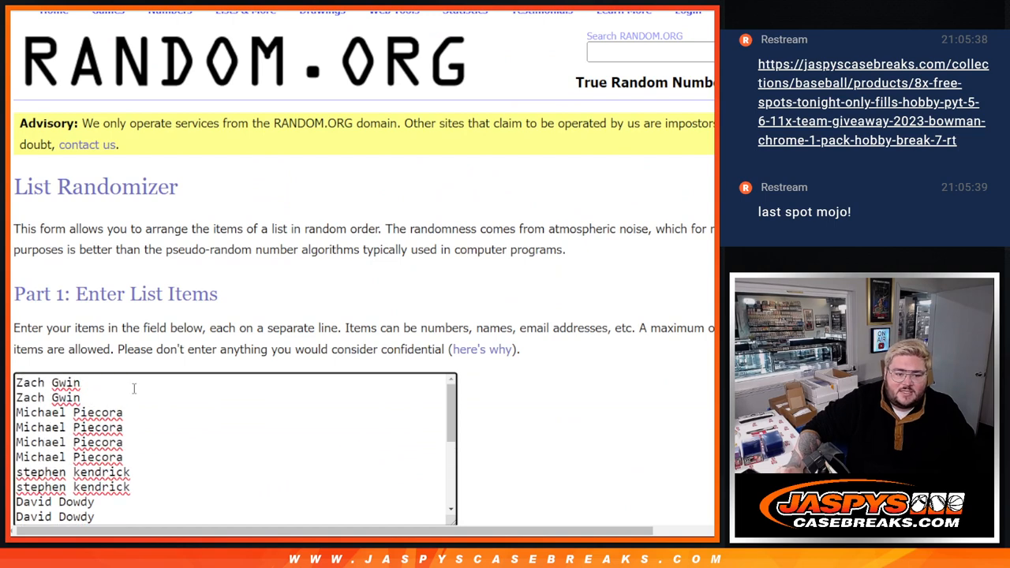
scroll(146, 440, "down", 1)
scroll(146, 440, "down", 2)
scroll(145, 442, "down", 3)
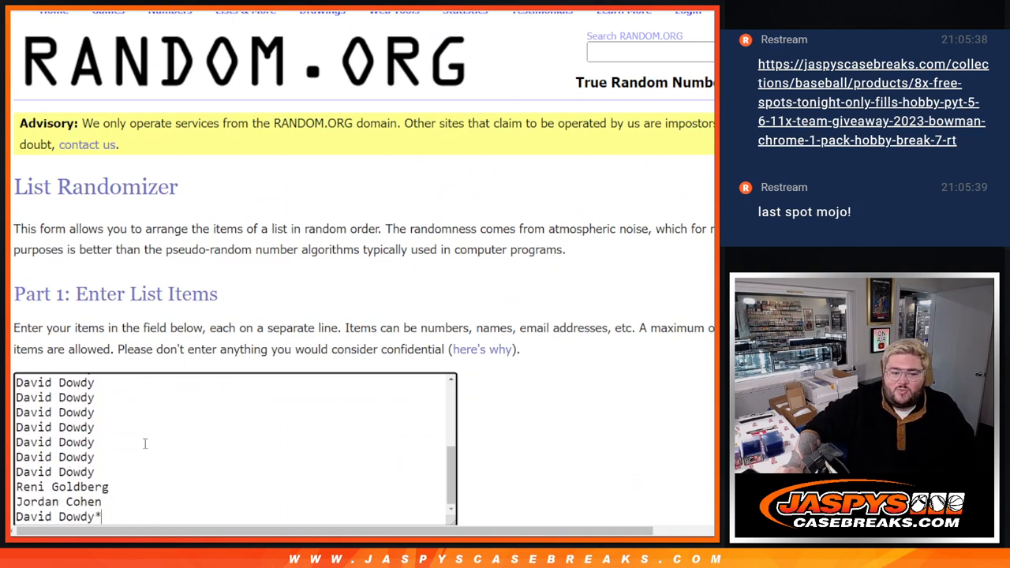
scroll(320, 172, "down", 1)
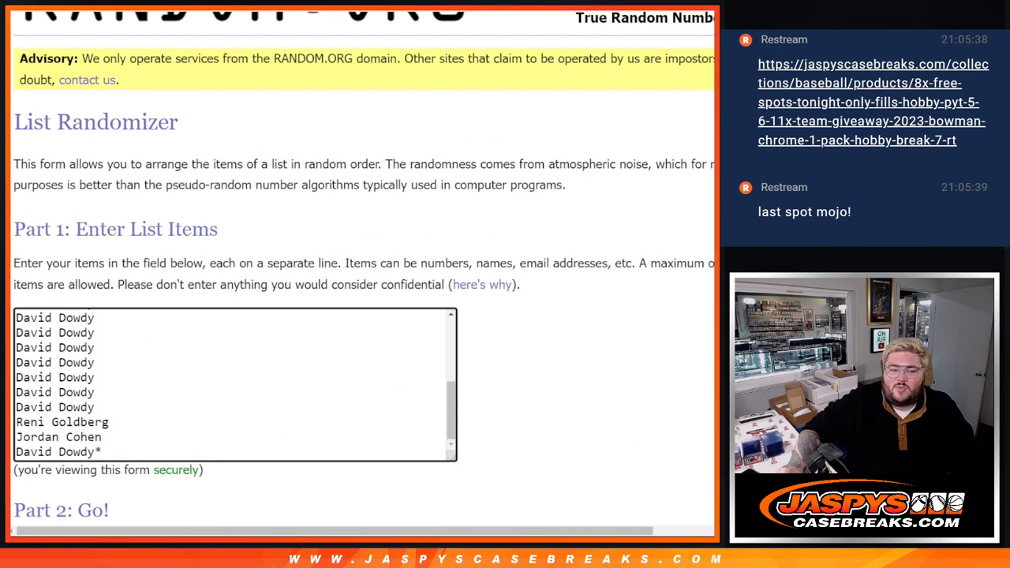
key("ctrl+Tab")
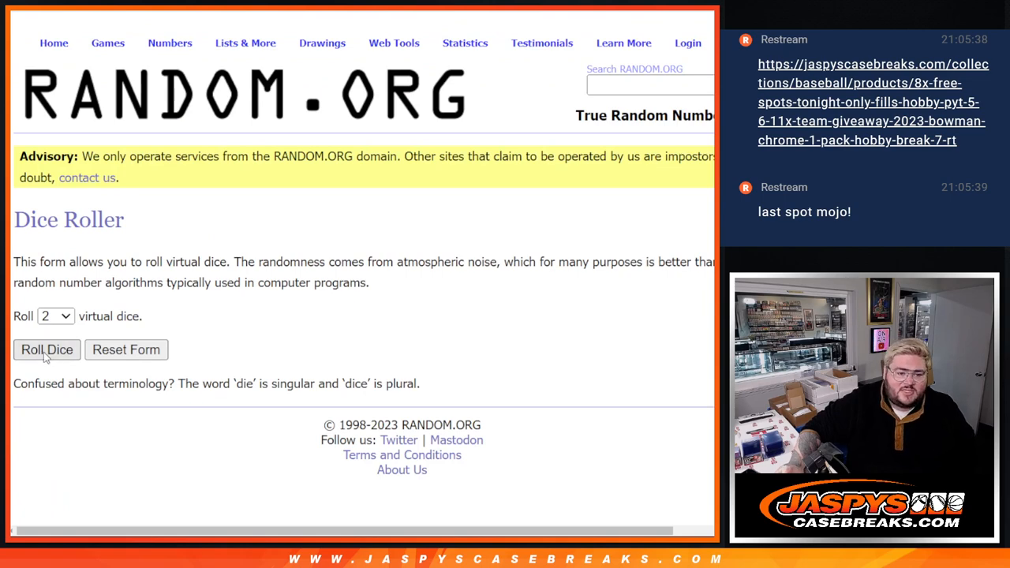
left_click(46, 352)
key("ctrl+Tab")
scroll(37, 313, "down", 2)
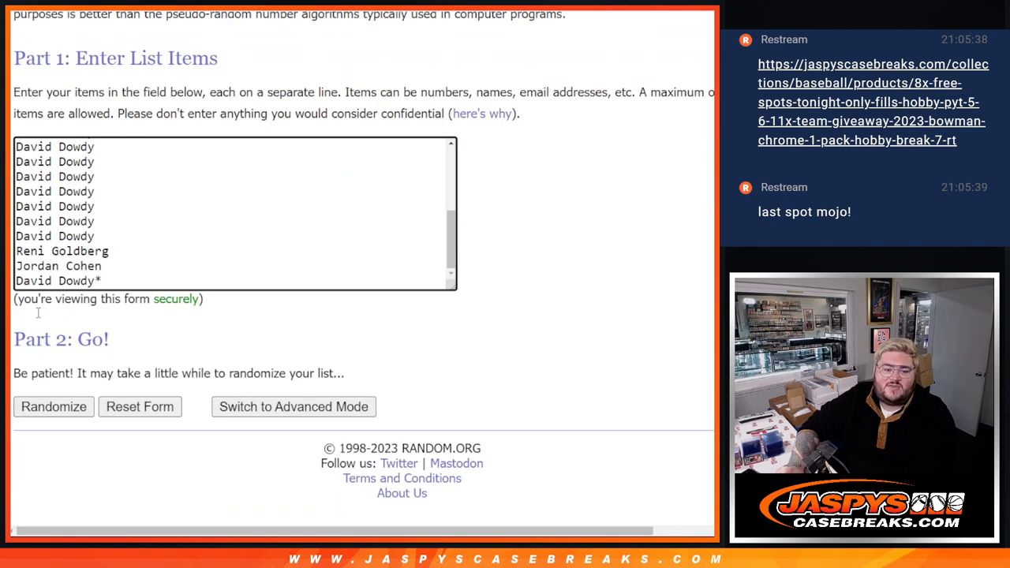
left_click(45, 406)
scroll(45, 405, "down", 5)
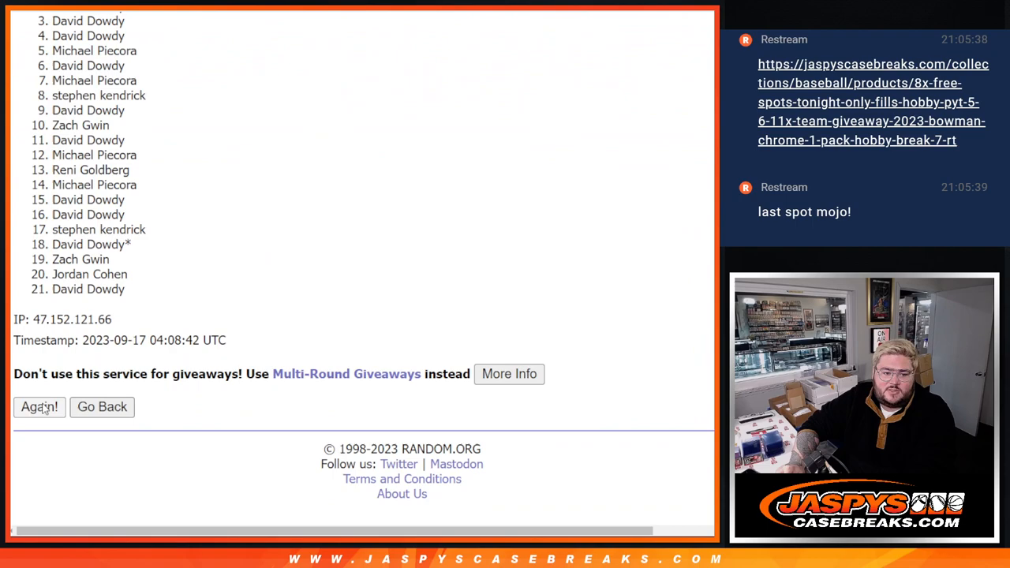
left_click(41, 406)
left_click(43, 407)
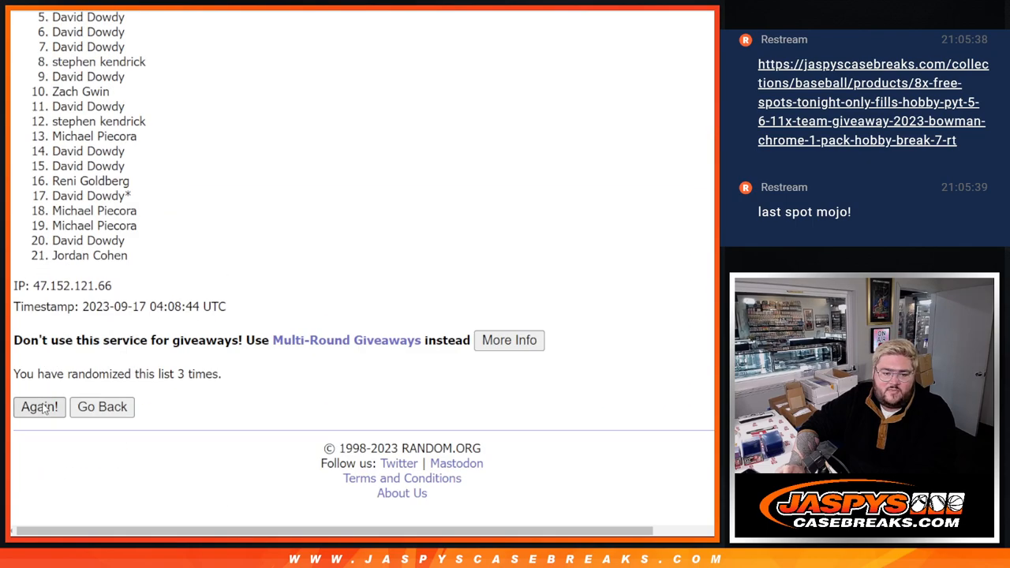
left_click(44, 407)
left_click(45, 407)
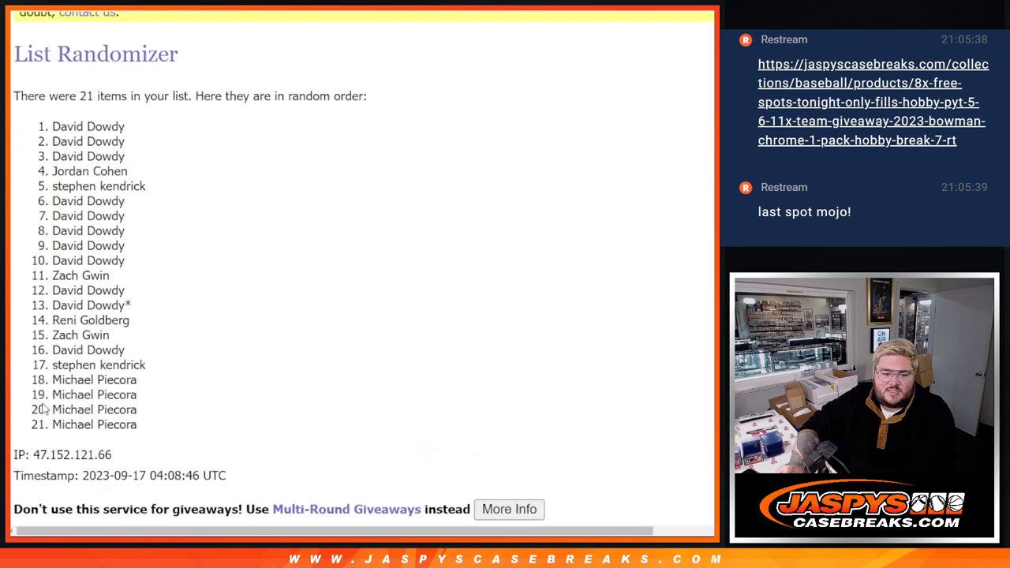
left_click(45, 407)
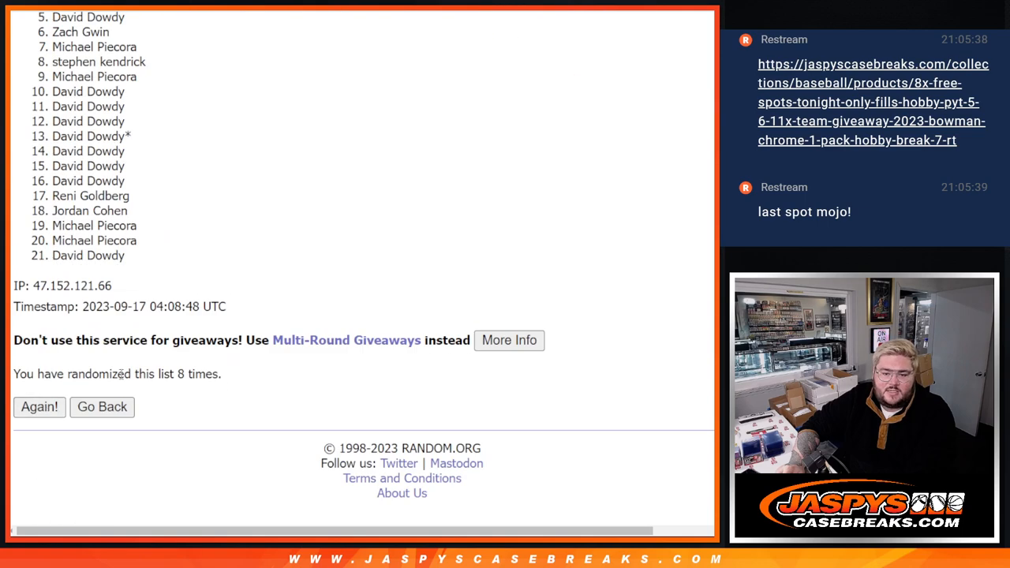
key("Return")
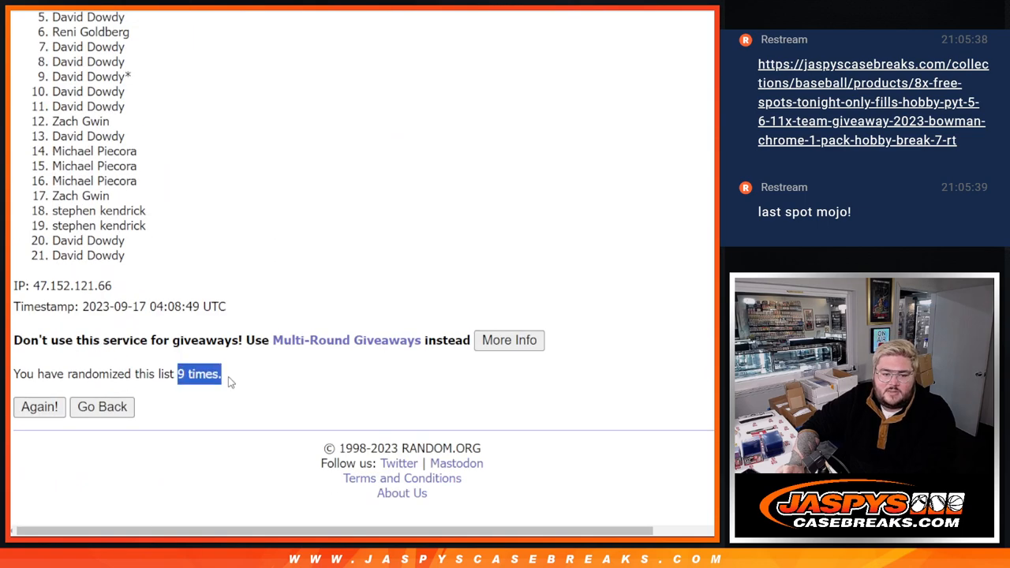
scroll(223, 326, "up", 5)
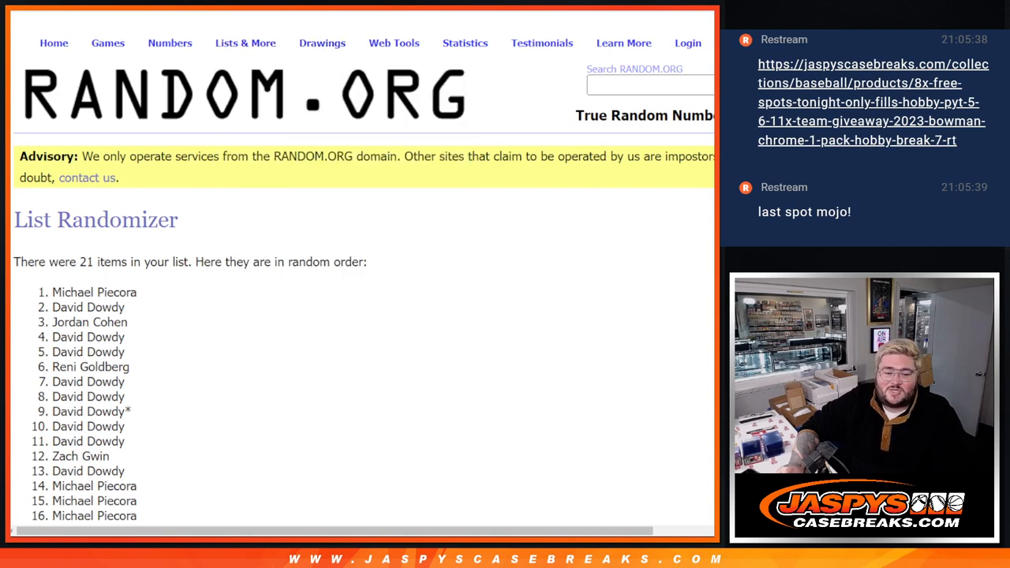
Go back to the blank randomizer form and paste the 21 names into it.
key("alt+Left")
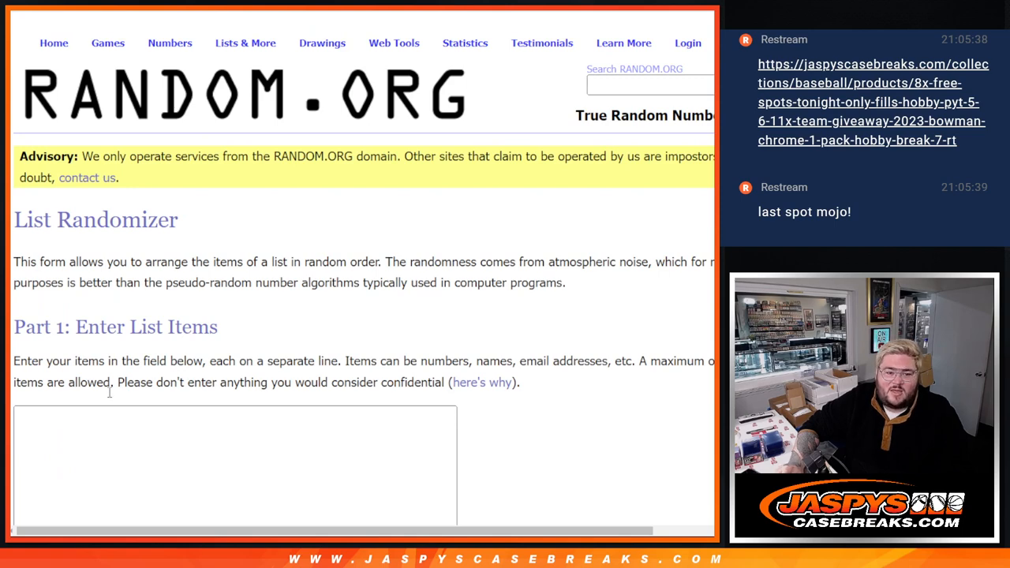
left_click(126, 482)
key("ctrl+v")
scroll(118, 474, "down", 3)
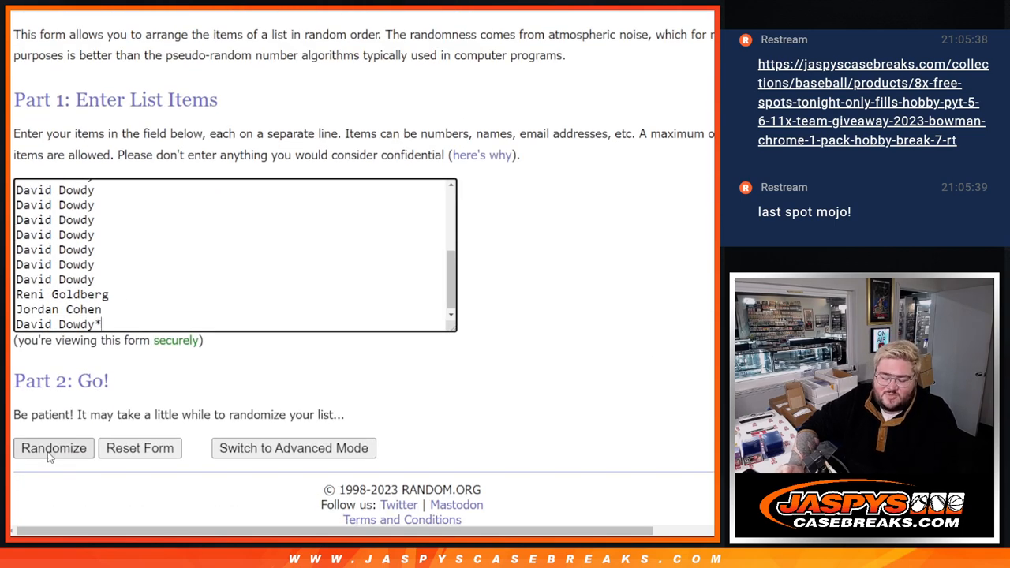
left_click(48, 455)
scroll(49, 456, "down", 3)
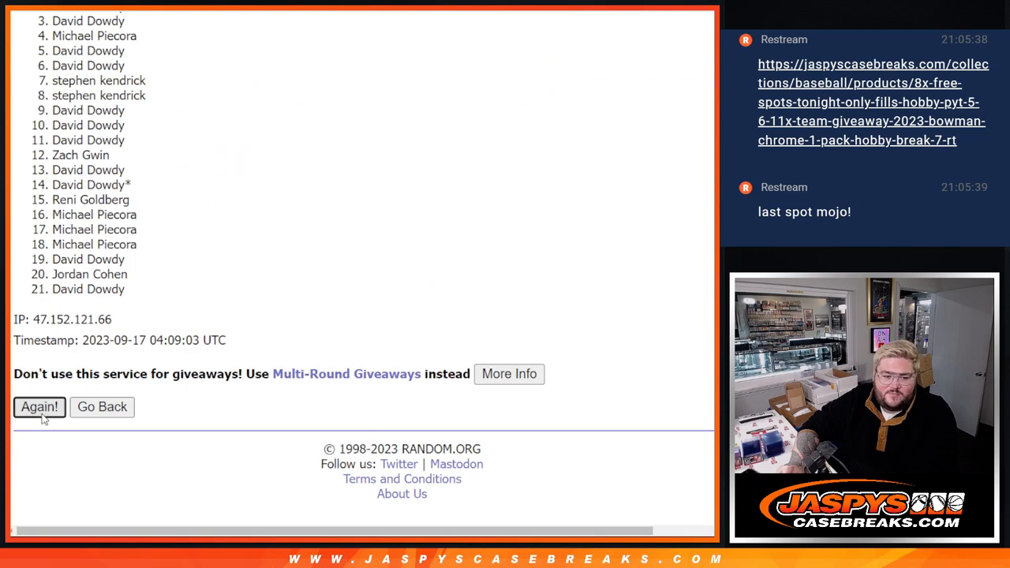
left_click(42, 415)
left_click(39, 407)
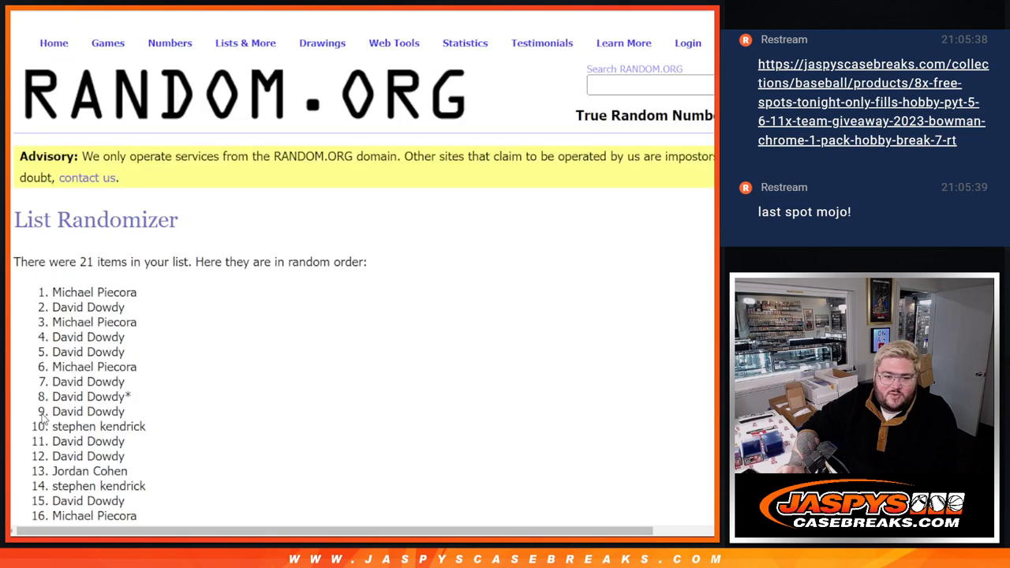
left_click(39, 407)
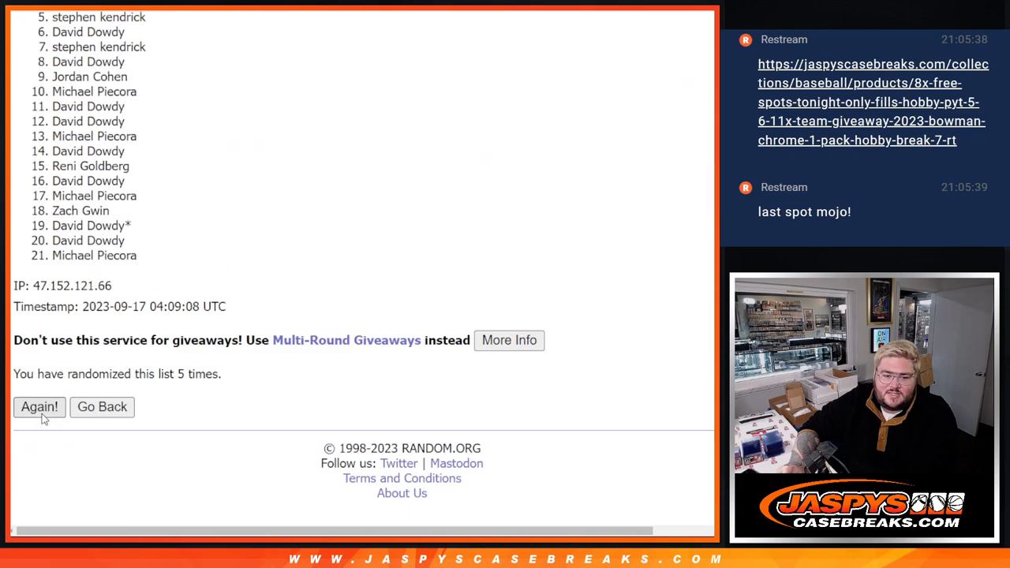
left_click(40, 407)
key("ctrl+Tab")
key("ctrl+Tab")
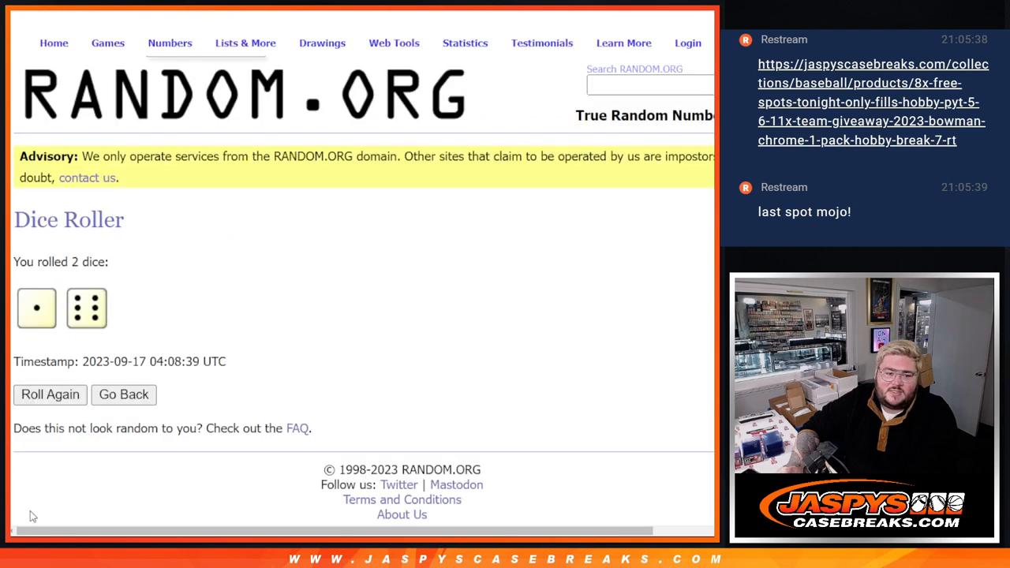
key("ctrl+Tab")
scroll(168, 371, "down", 5)
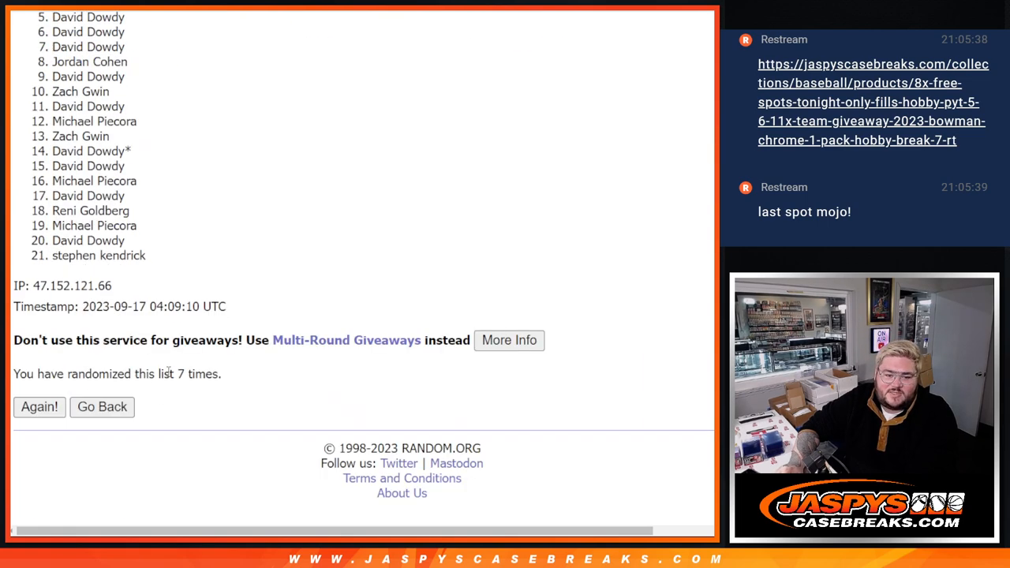
left_click(251, 364)
scroll(205, 150, "up", 2)
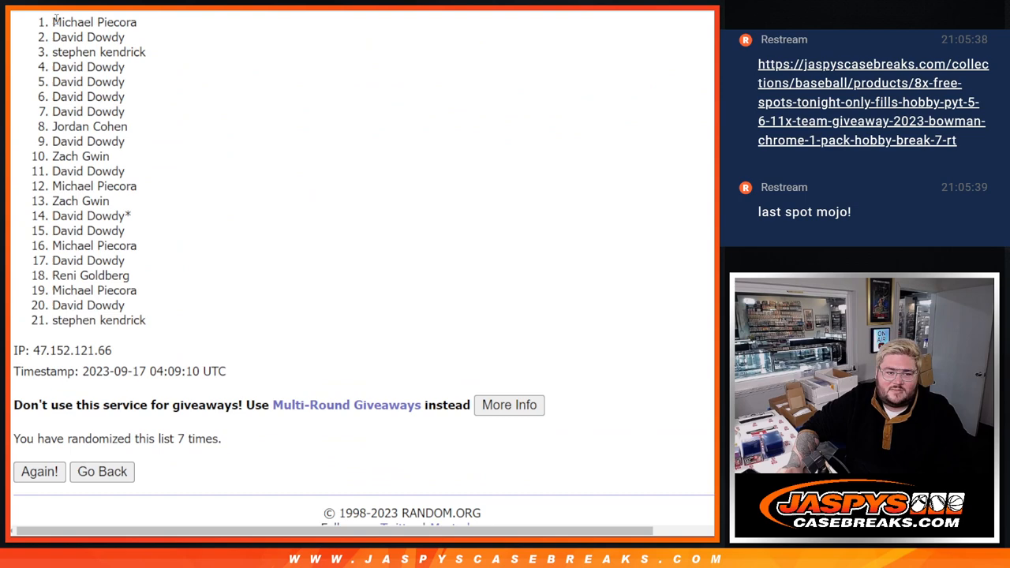
mouse_move(52, 24)
left_mouse_down()
mouse_move(81, 39)
mouse_move(150, 145)
left_mouse_up()
Copy the top names, append them to the entry list, then move to the Dice Roller and team randomizer pages.
key("ctrl+c")
key("alt+Left")
left_click(235, 411)
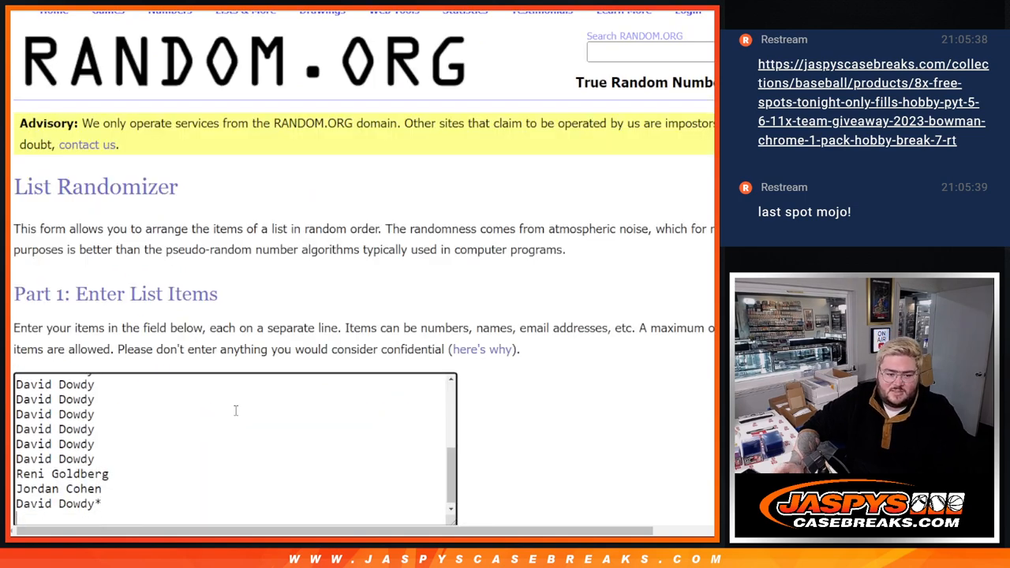
key("ctrl+v")
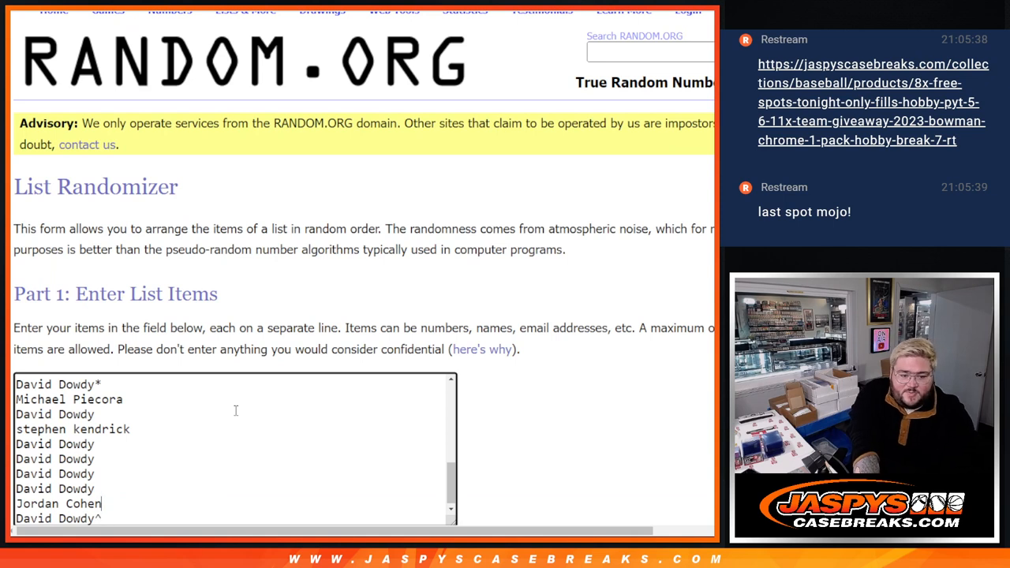
type("^")
key("Up")
type("^")
key("Up")
type("^")
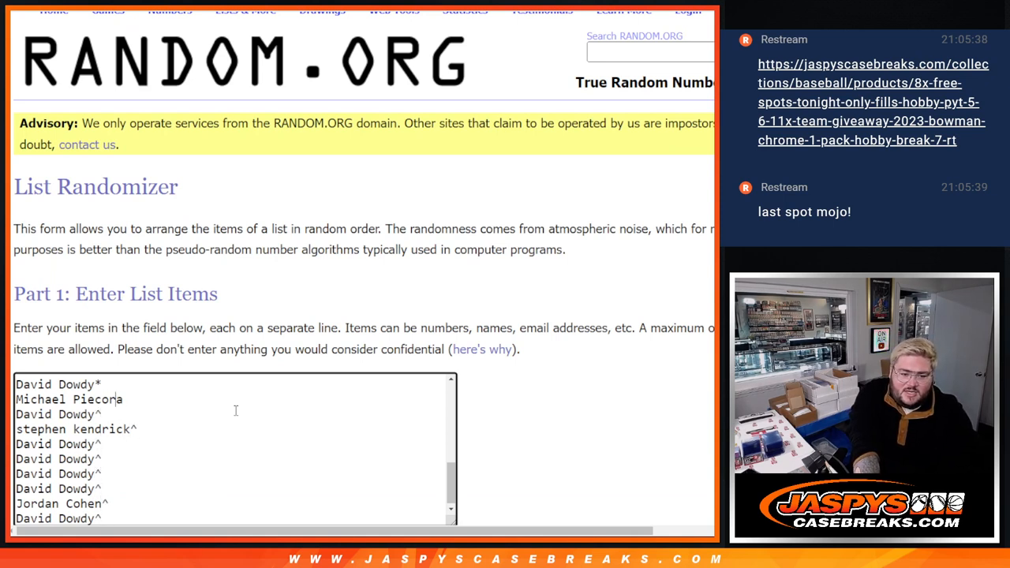
type("^")
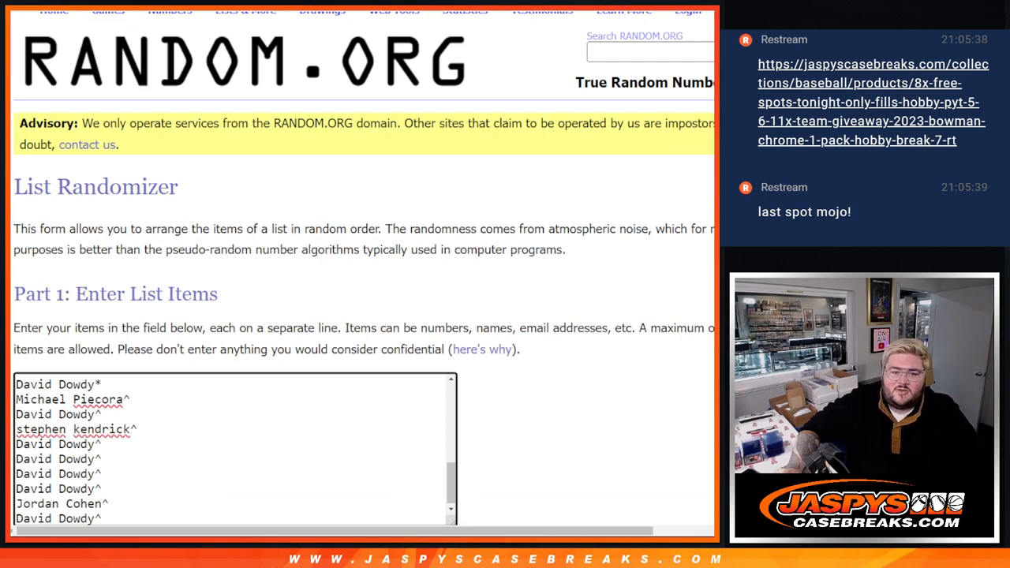
key("ctrl+Tab")
key("ctrl+Tab")
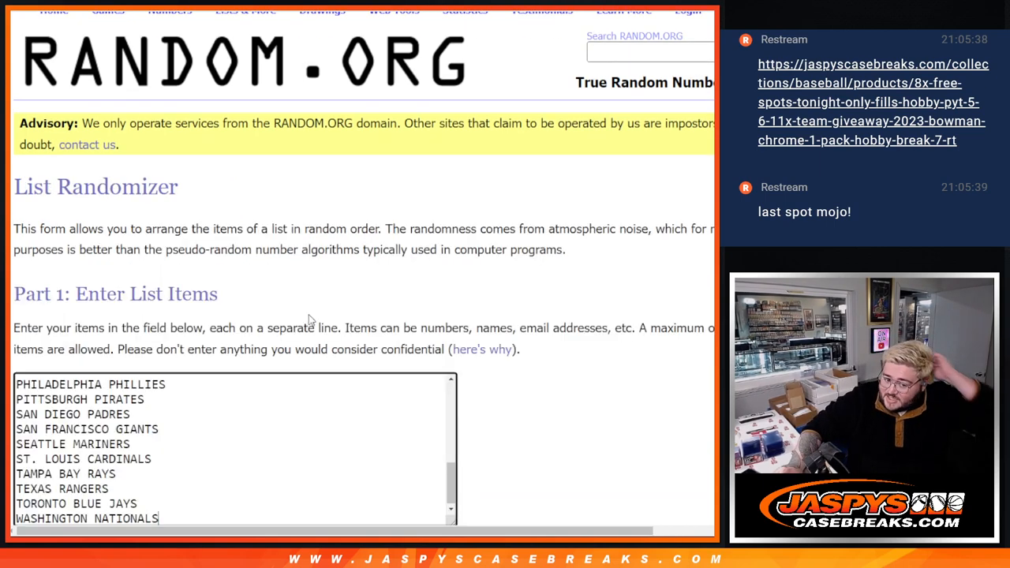
key("ctrl+Tab")
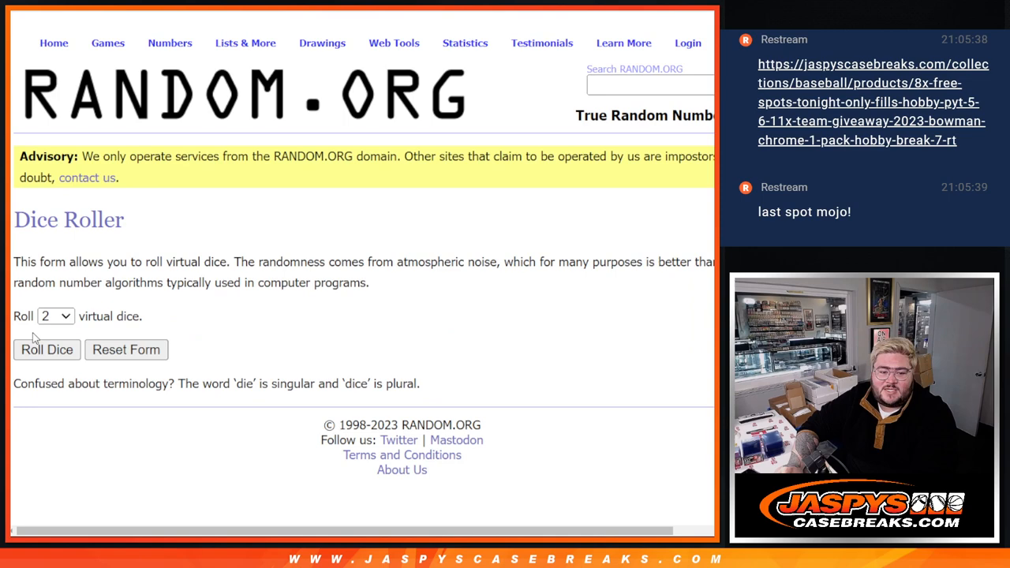
Roll the dice (two fives), shuffle the 30 names ten times and select the resulting list.
left_click(36, 348)
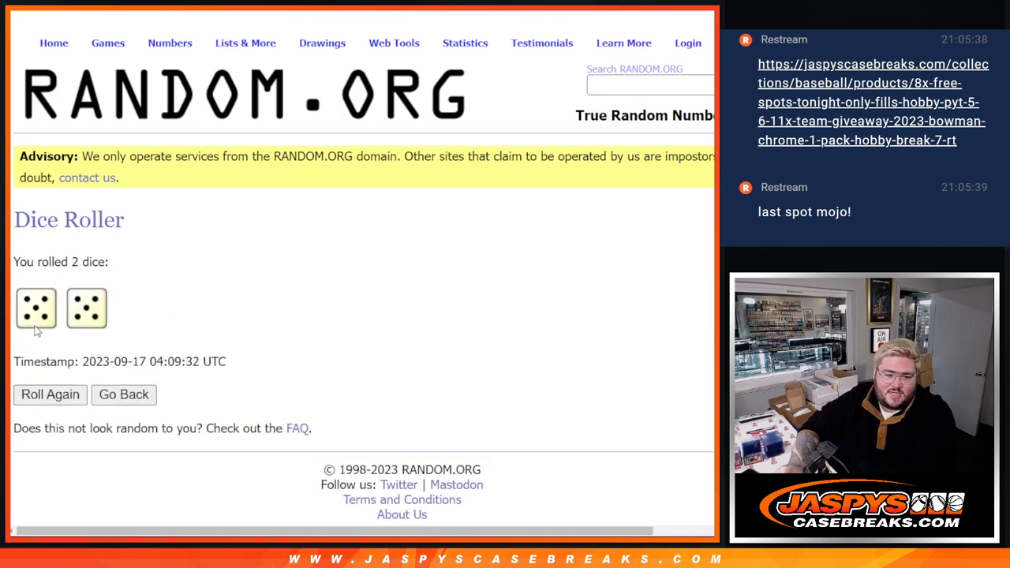
key("ctrl+Tab")
scroll(75, 294, "down", 3)
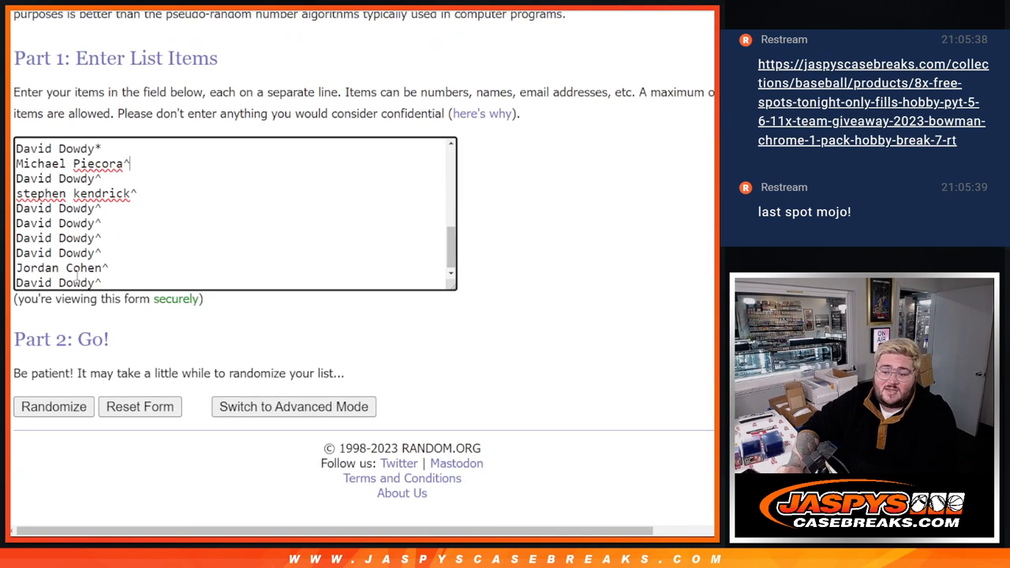
left_click(45, 406)
scroll(45, 406, "down", 5)
left_click(45, 406)
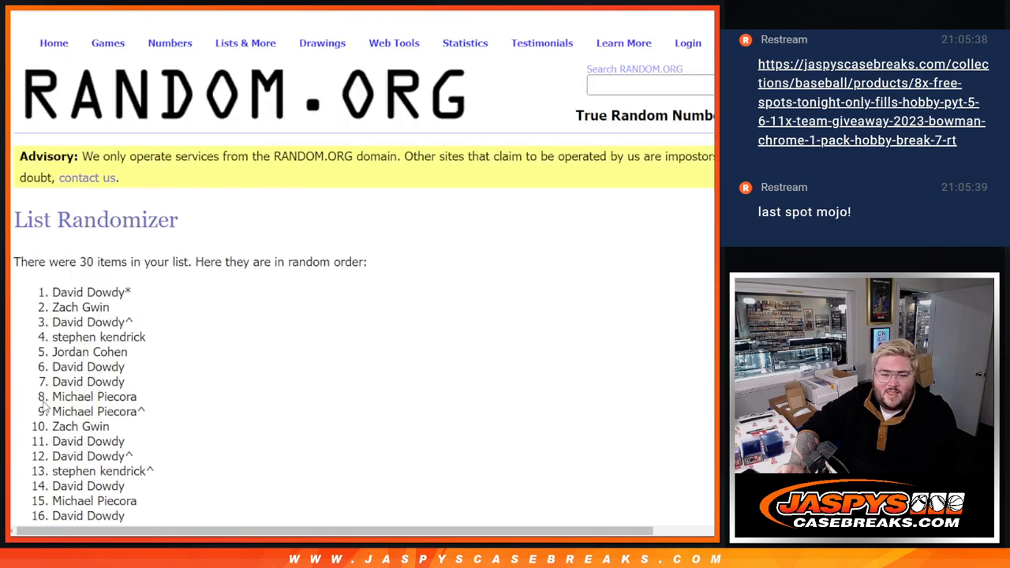
left_click(45, 406)
left_click(45, 406)
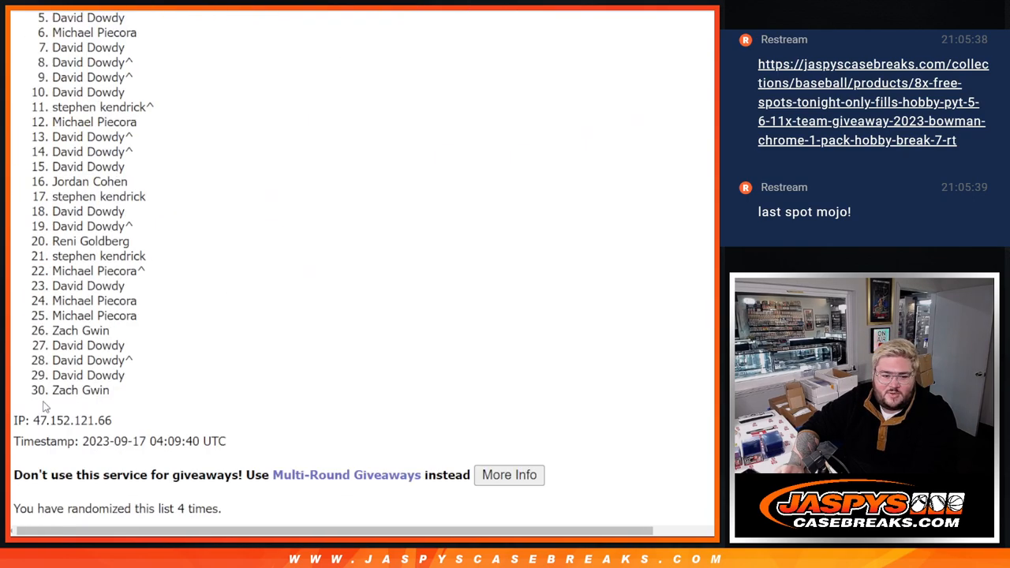
left_click(45, 406)
left_click(45, 406)
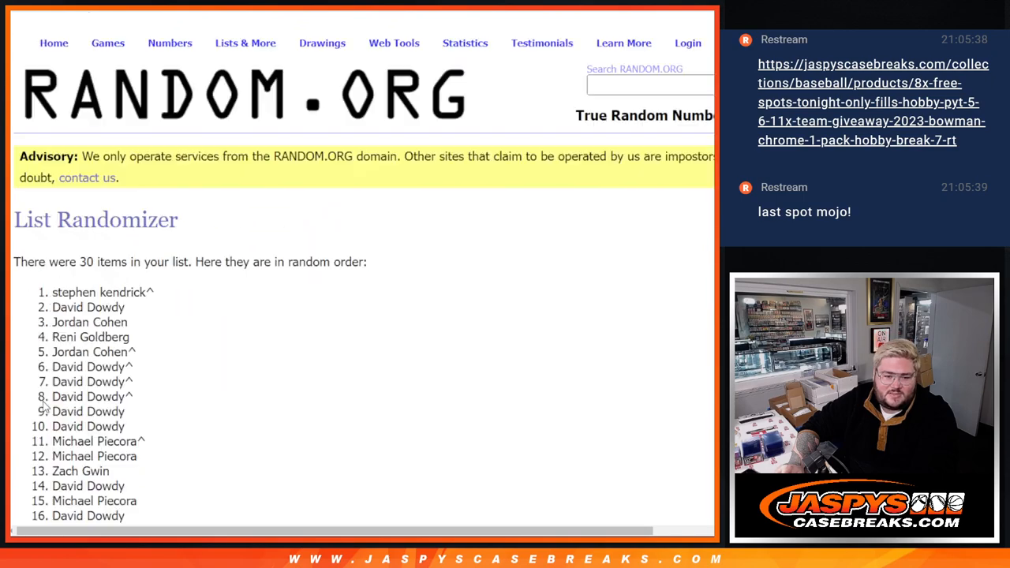
left_click(45, 406)
left_click(45, 407)
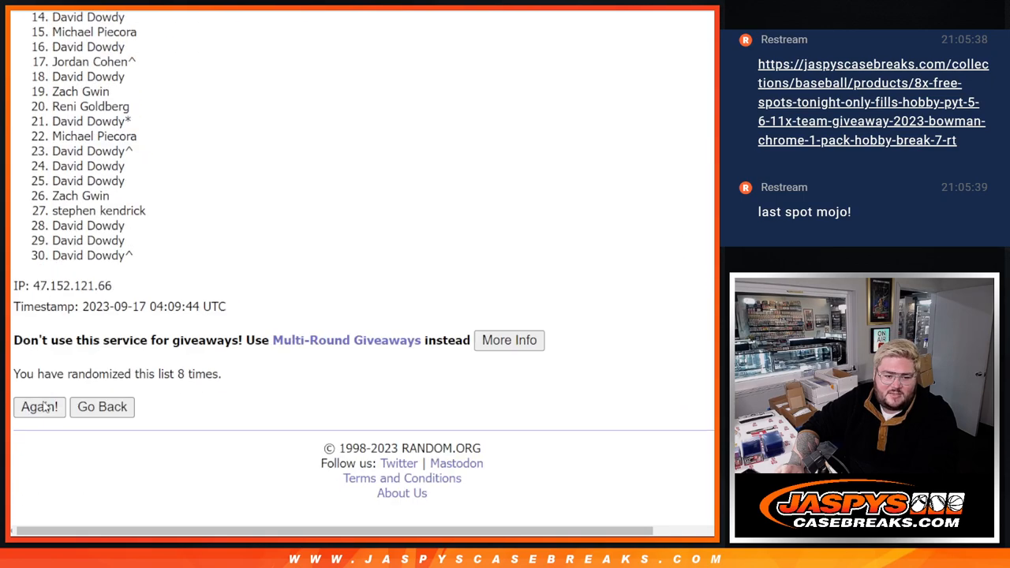
left_click(45, 407)
scroll(225, 307, "down", 6)
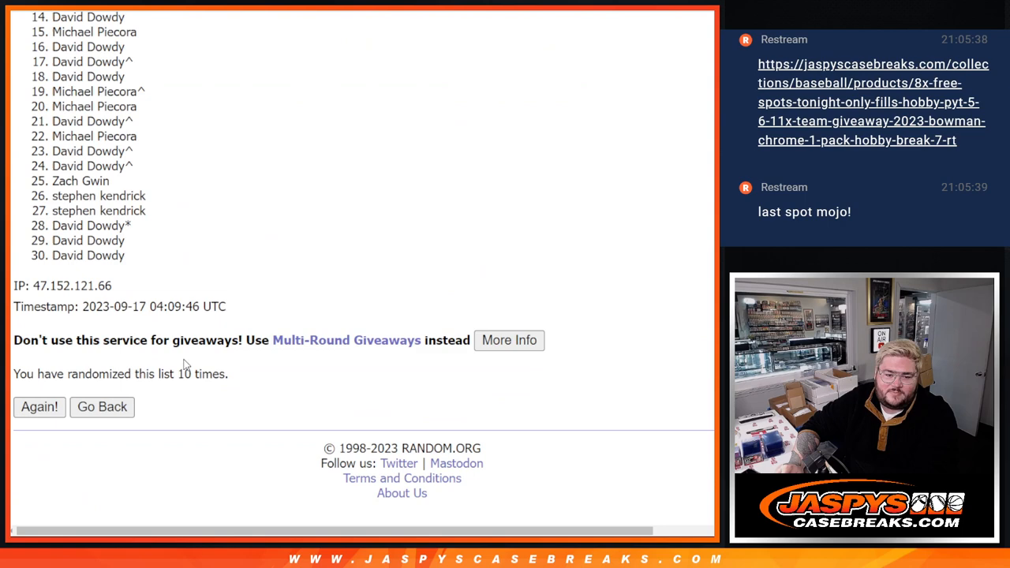
scroll(278, 261, "up", 3)
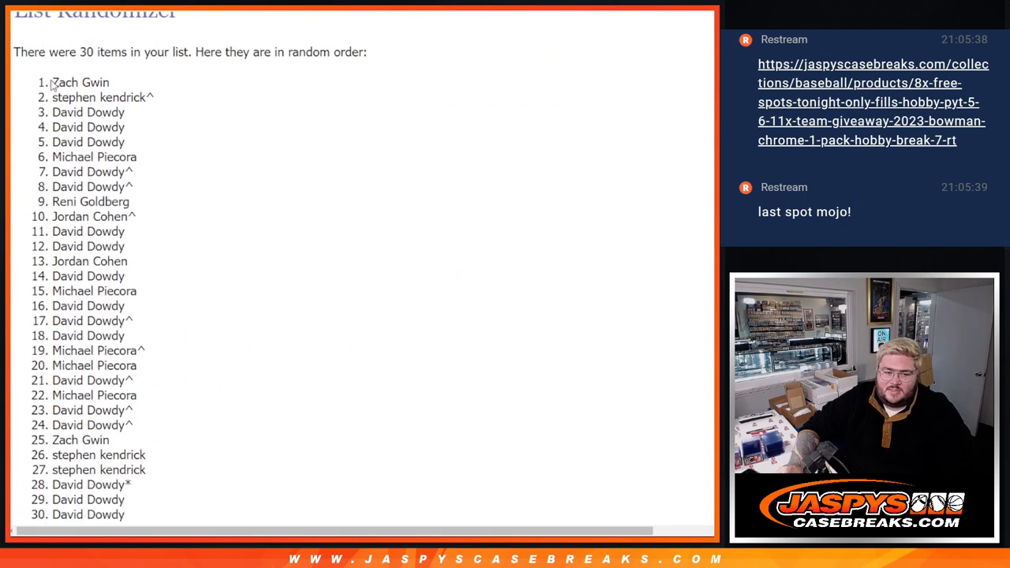
left_click_drag(51, 83, 222, 509)
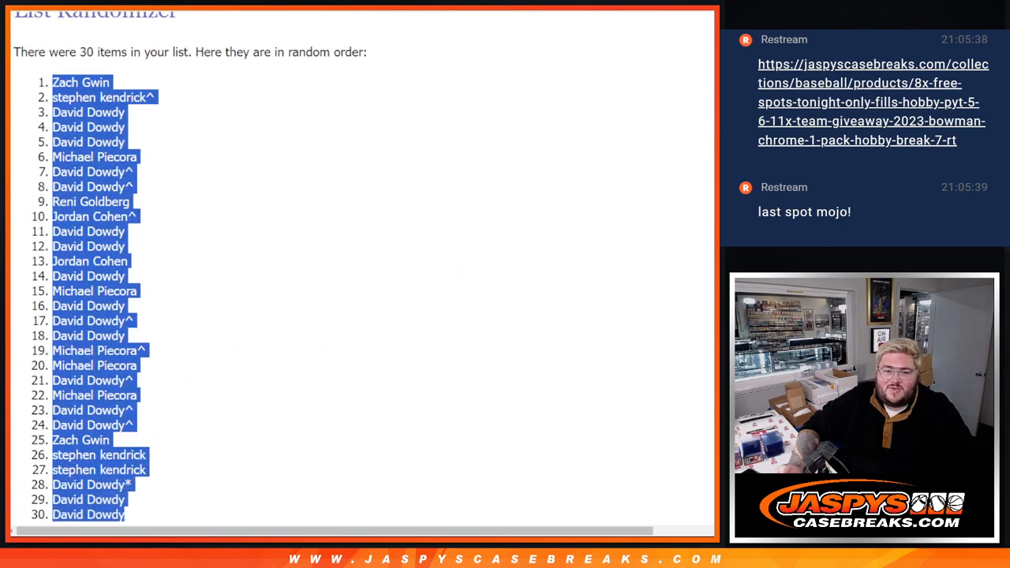
Paste the shuffled names into column A of the break spreadsheet.
key("ctrl+Tab")
key("ctrl+v")
key("ctrl+Tab")
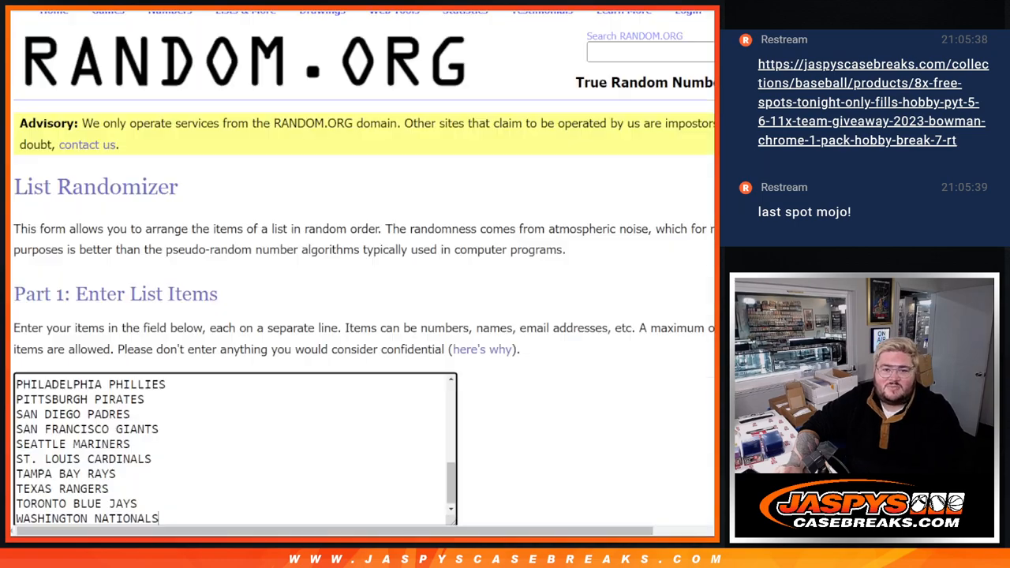
scroll(55, 404, "down", 3)
Shuffle the 30 MLB teams ten times (BOSTON RED SOX to CINCINNATI REDS) and select the list for the sheet.
left_click(54, 406)
scroll(55, 404, "down", 10)
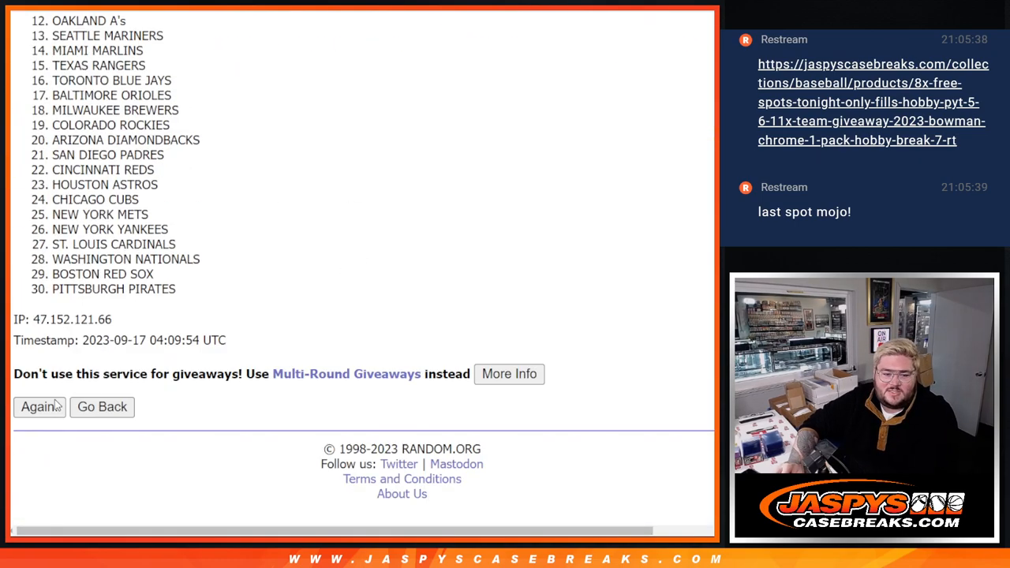
left_click(40, 407)
scroll(55, 404, "down", 10)
left_click(39, 407)
scroll(56, 404, "down", 10)
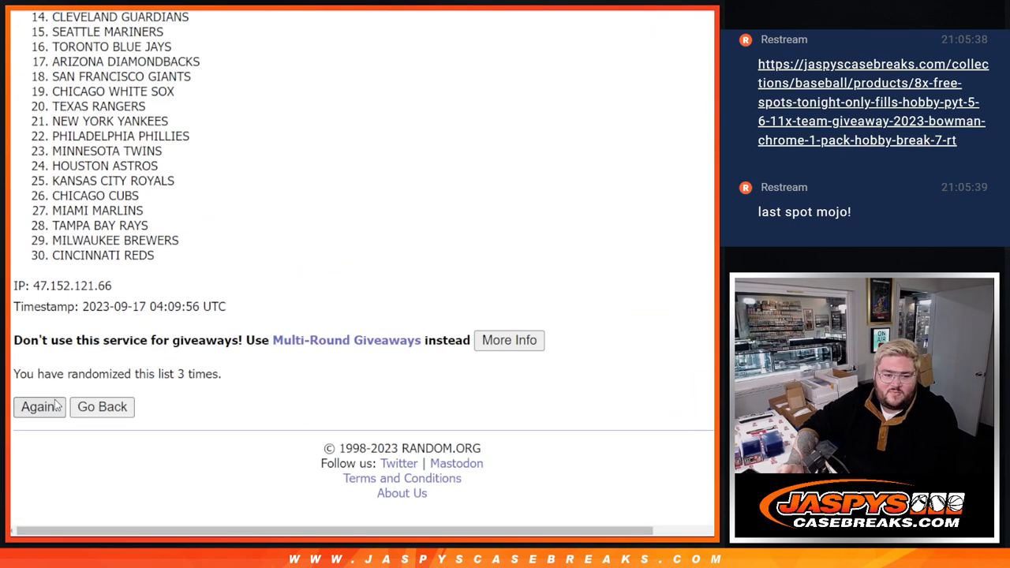
left_click(39, 406)
scroll(55, 404, "down", 10)
scroll(55, 404, "down", 10)
left_click(55, 405)
scroll(55, 404, "down", 10)
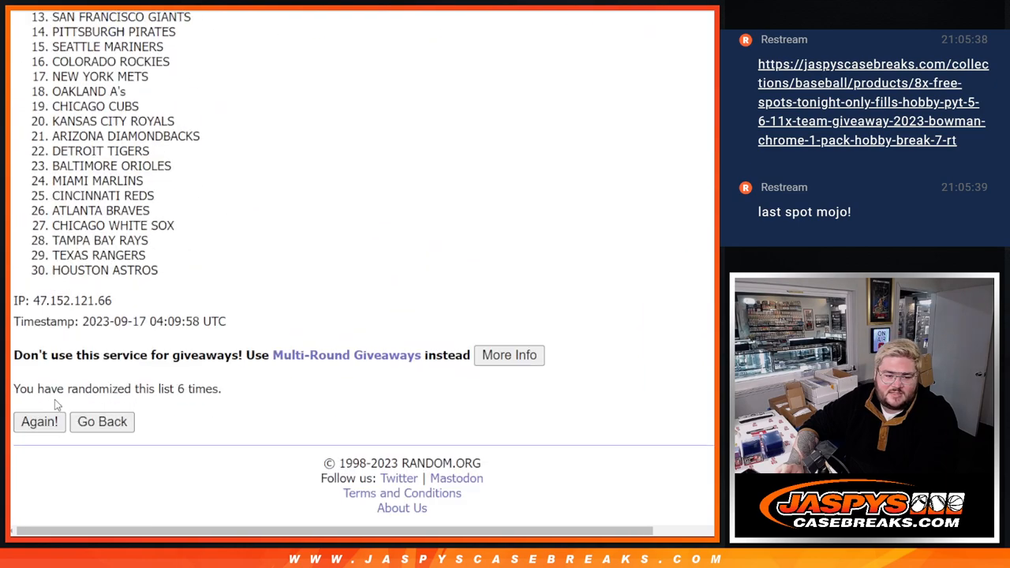
scroll(55, 404, "down", 1)
left_click(55, 405)
scroll(55, 404, "down", 10)
left_click(55, 405)
scroll(56, 404, "down", 10)
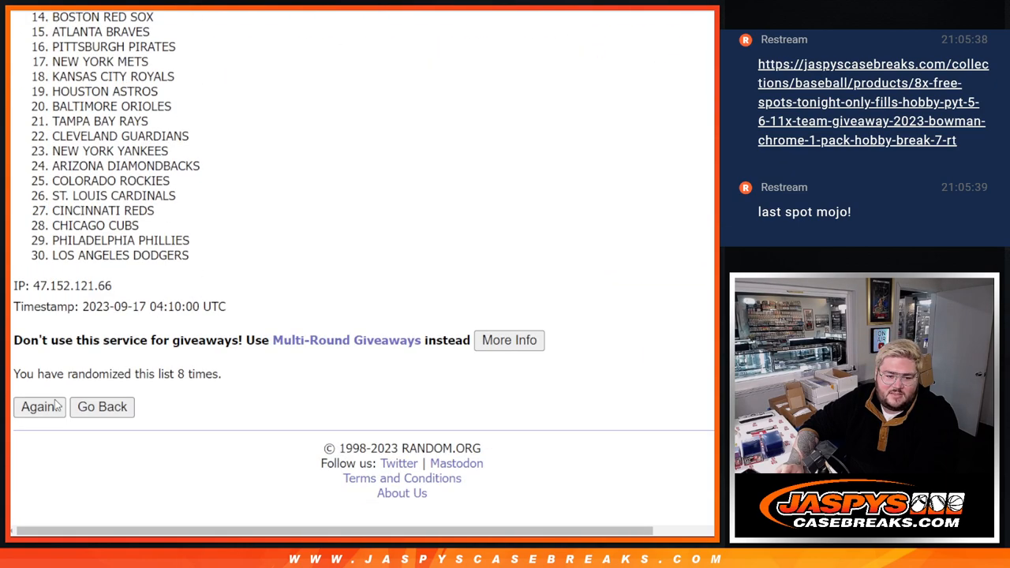
scroll(56, 404, "down", 10)
left_click(40, 406)
scroll(208, 337, "down", 10)
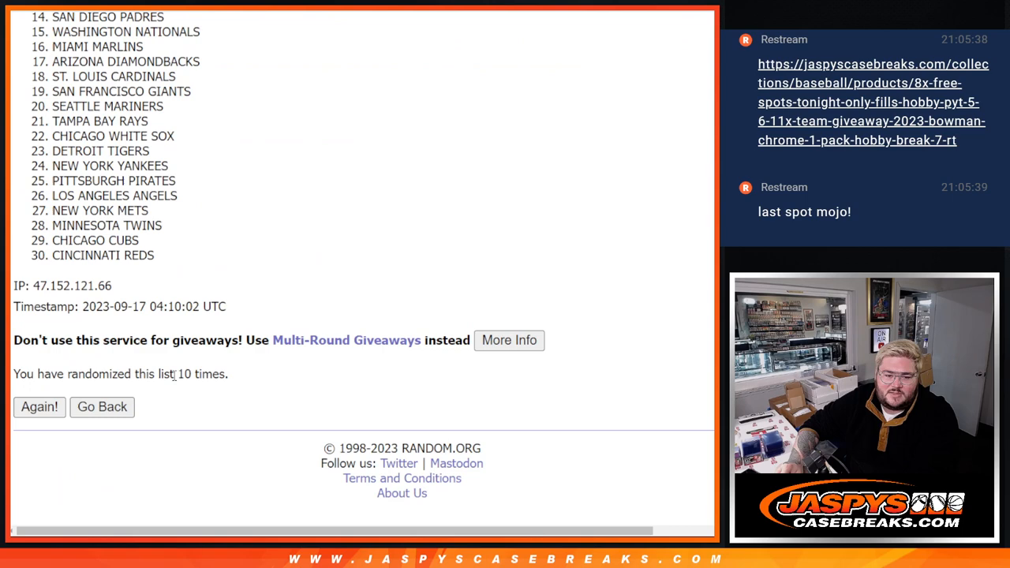
scroll(237, 258, "up", 2)
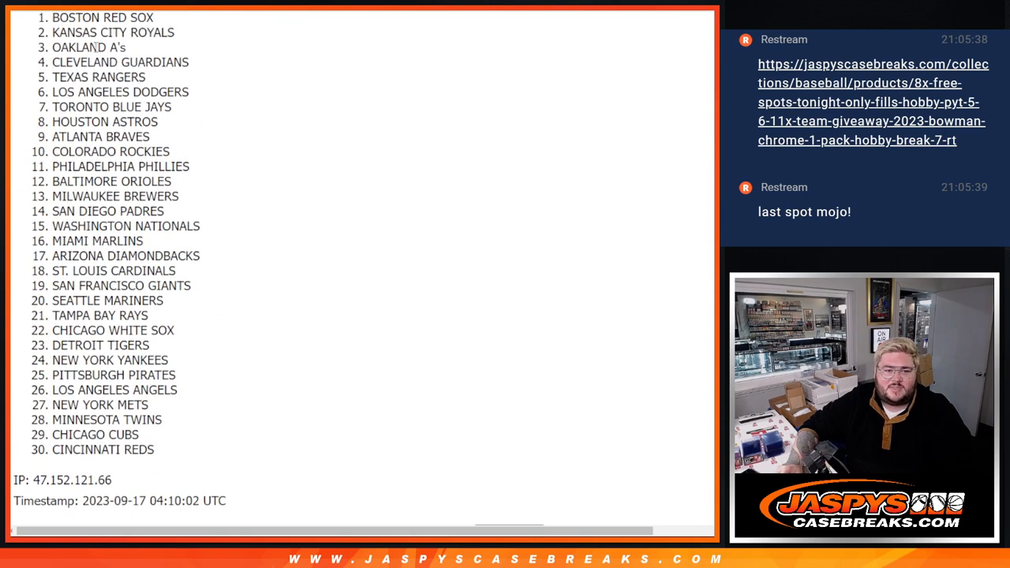
left_click_drag(53, 17, 233, 452)
key("ctrl+c")
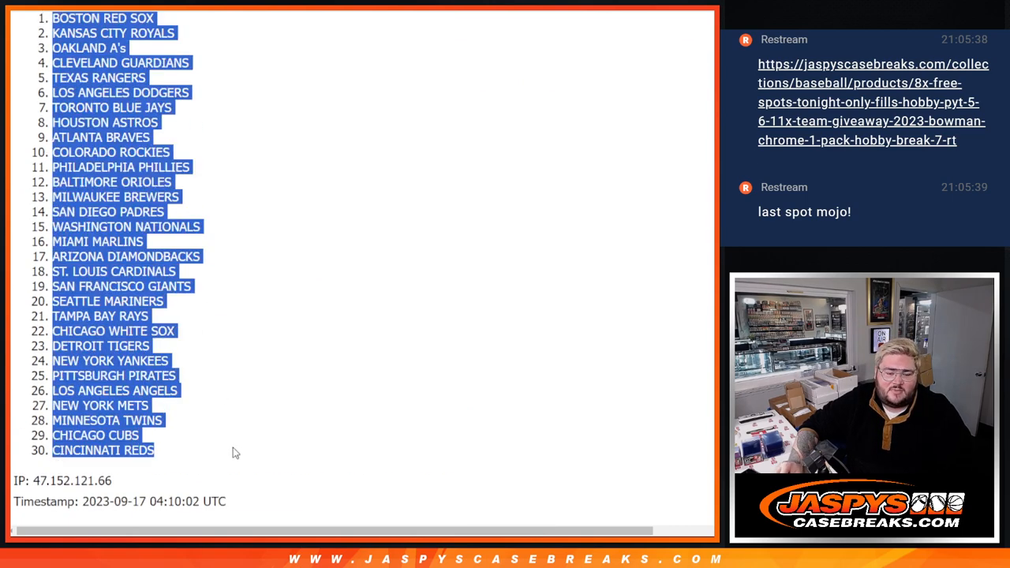
key("ctrl+Tab")
Paste the teams beside the names in column B, make both columns bold and larger, and autofit their widths.
left_click(132, 126)
key("ctrl+v")
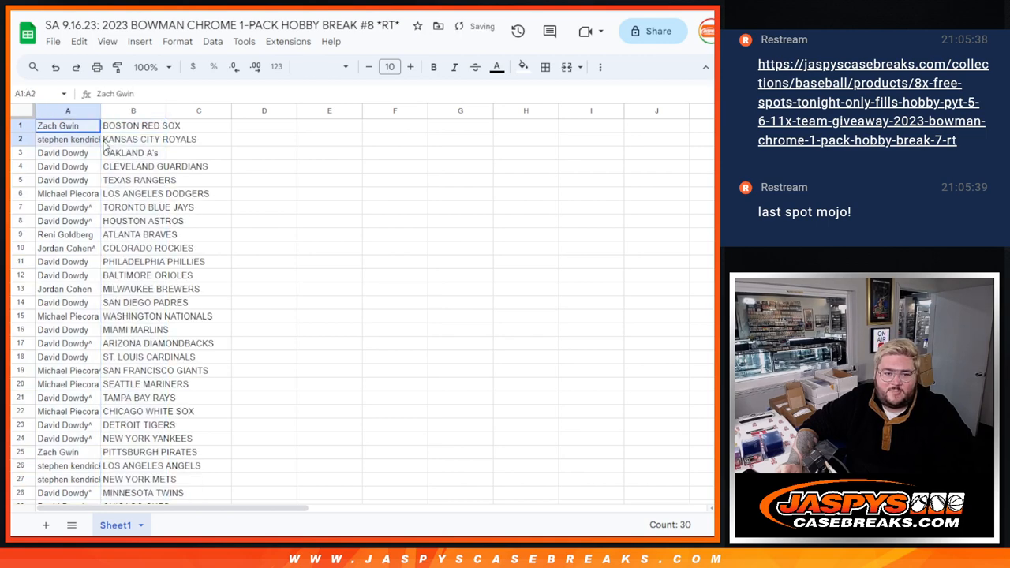
left_click_drag(156, 524, 166, 398)
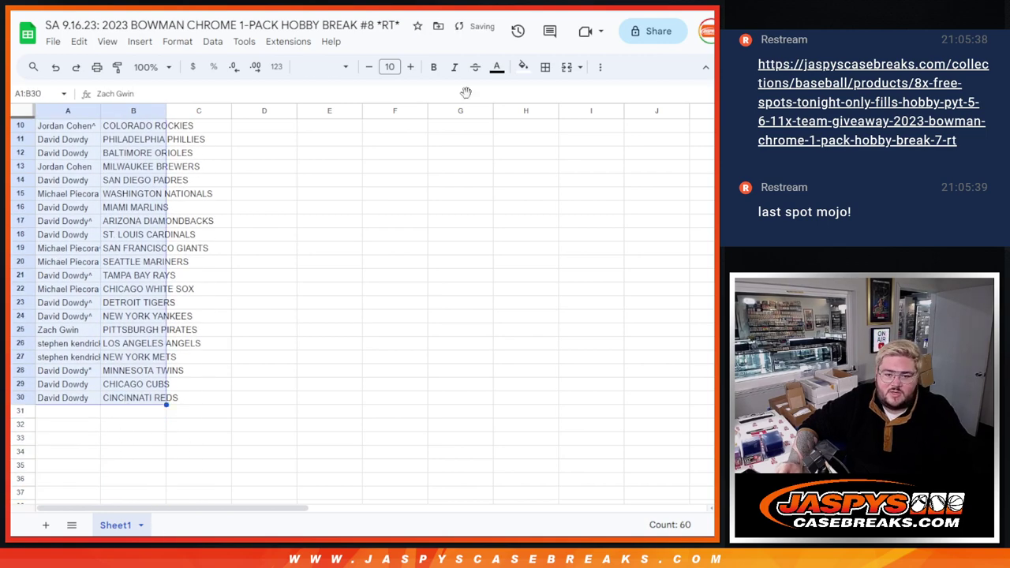
left_click(555, 70)
left_click(550, 95)
left_click(434, 67)
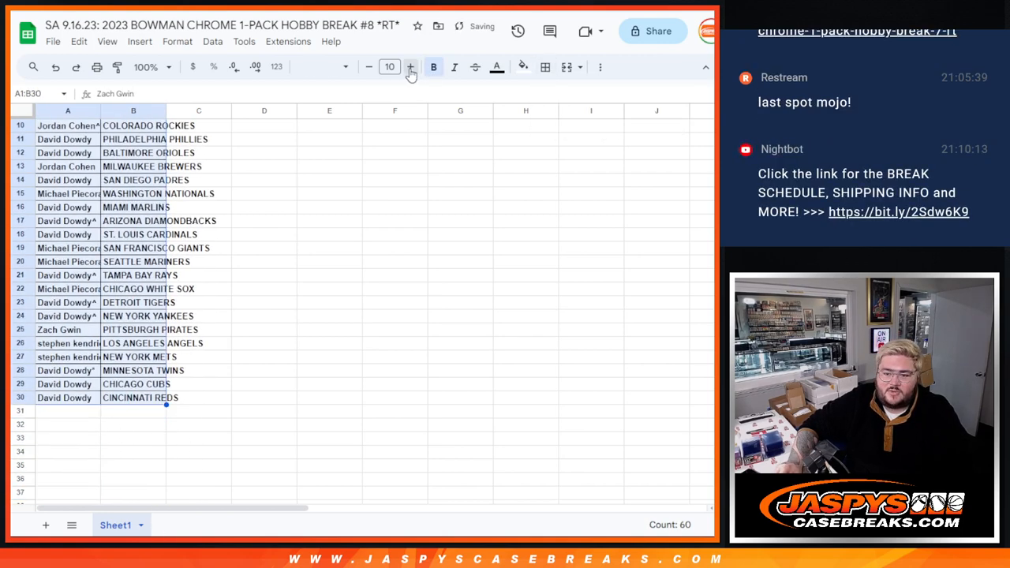
left_click(410, 67)
left_click(411, 67)
double_click(101, 111)
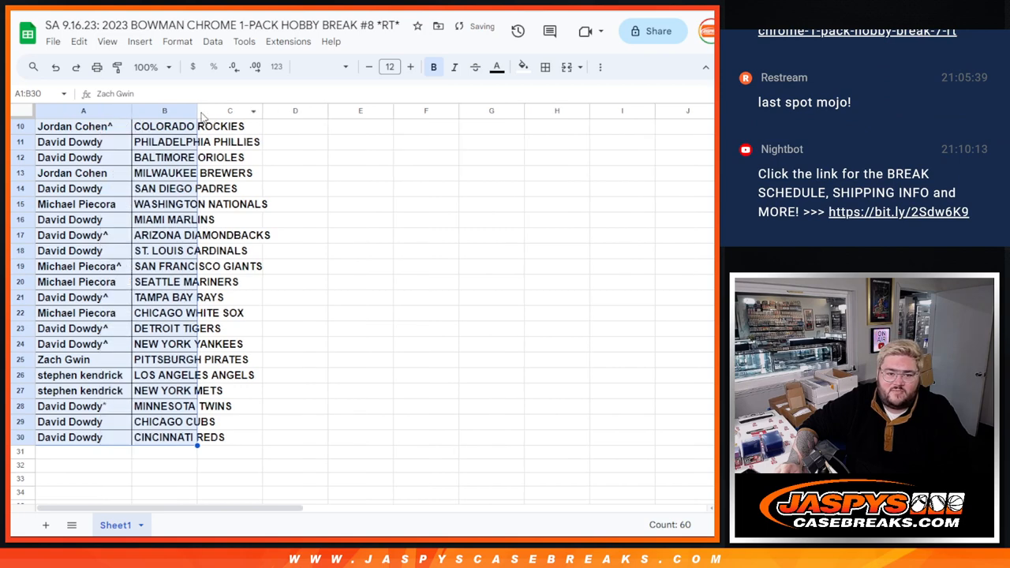
double_click(198, 112)
Sort the break sheet A to Z by the team column.
right_click(196, 114)
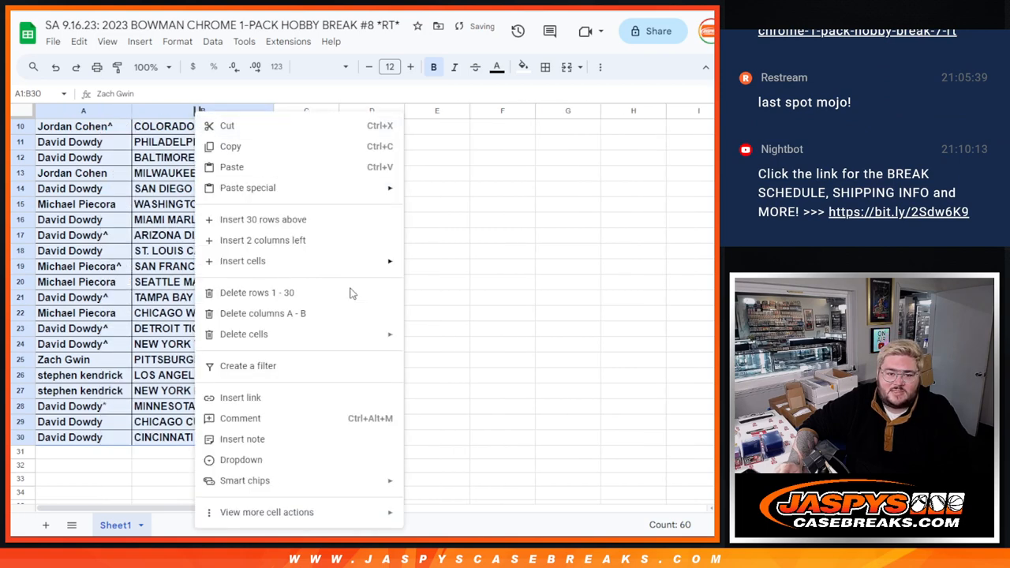
left_click(181, 111)
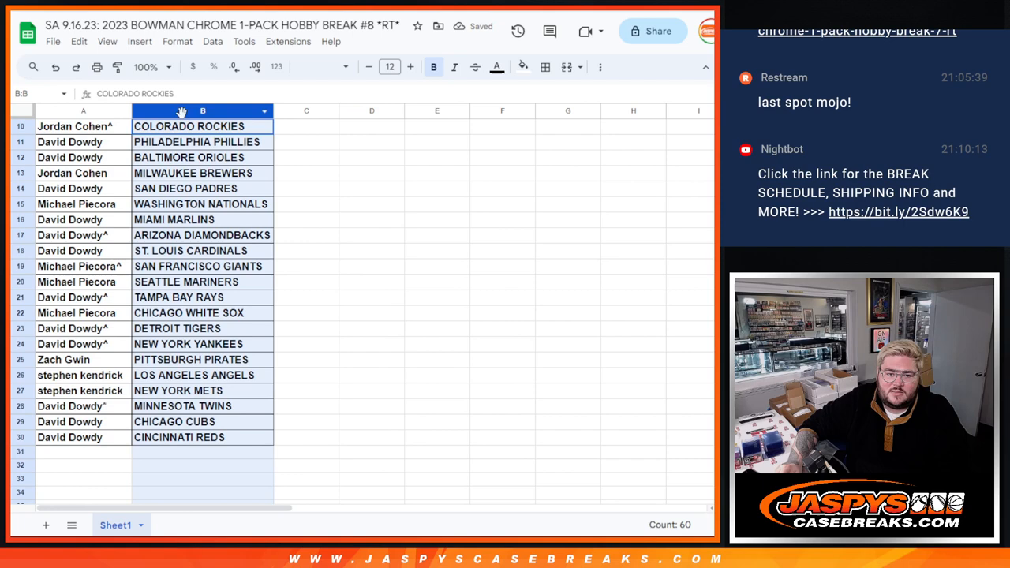
right_click(185, 112)
left_click(271, 354)
Print the sheet in portrait with the workbook title in the header.
left_click(97, 67)
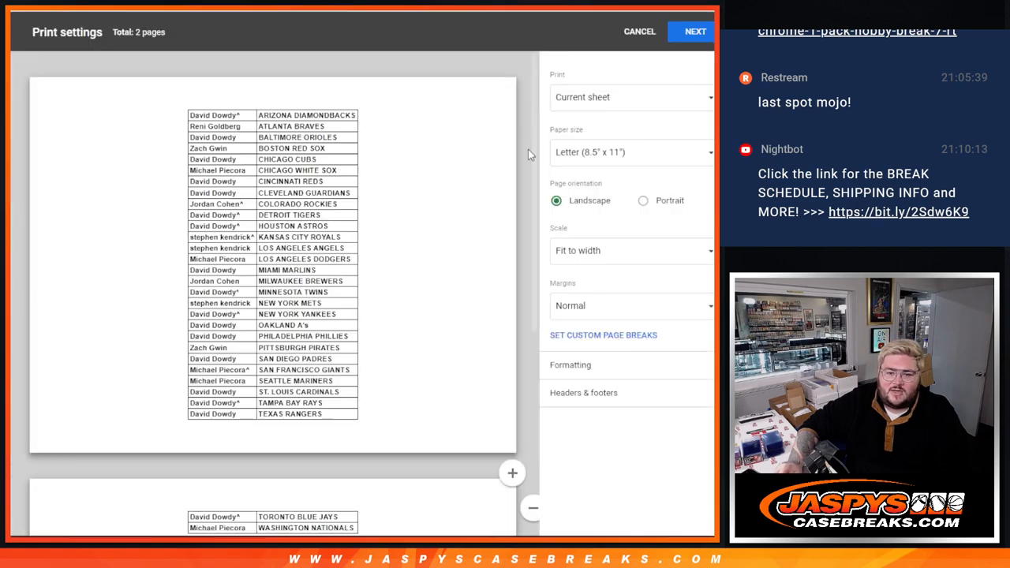
left_click(652, 199)
left_click(615, 392)
left_click(557, 443)
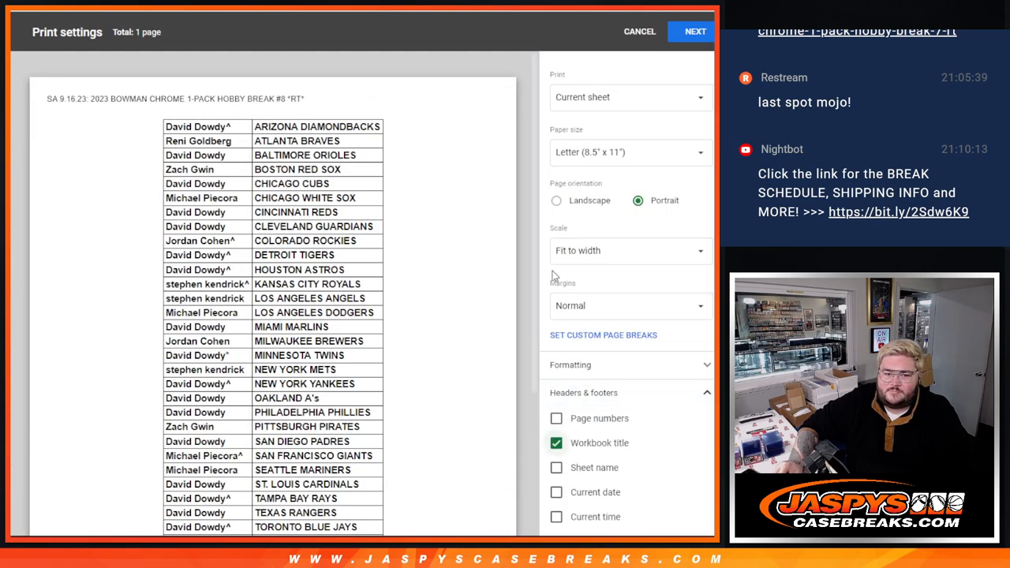
scroll(539, 241, "down", 1)
scroll(539, 241, "down", 1)
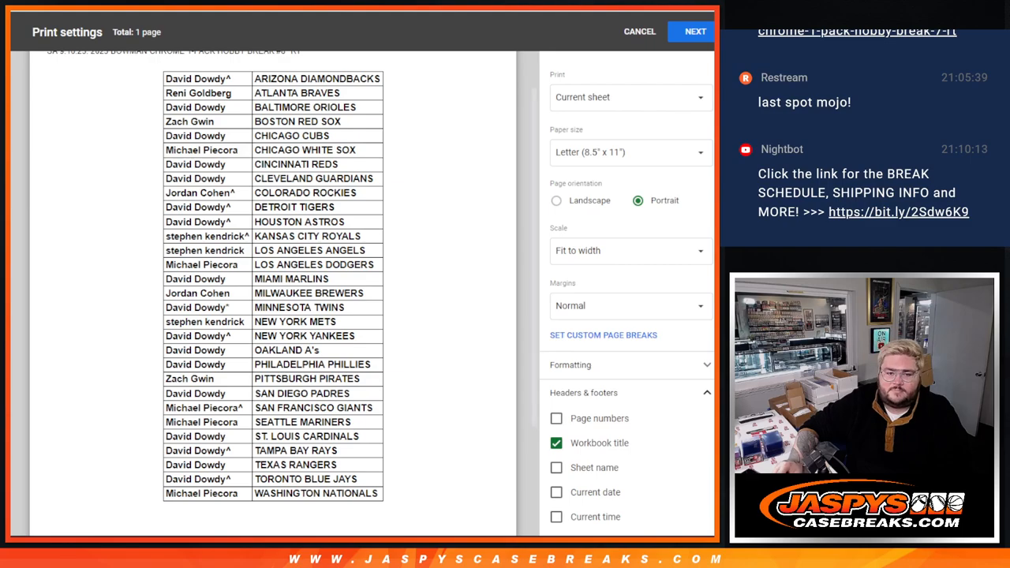
left_click(692, 32)
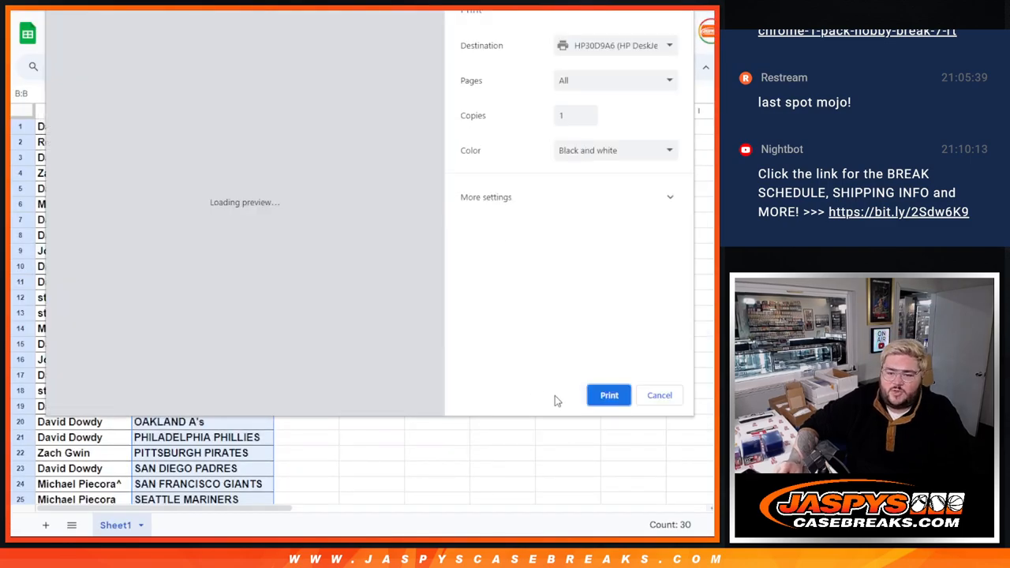
left_click(596, 396)
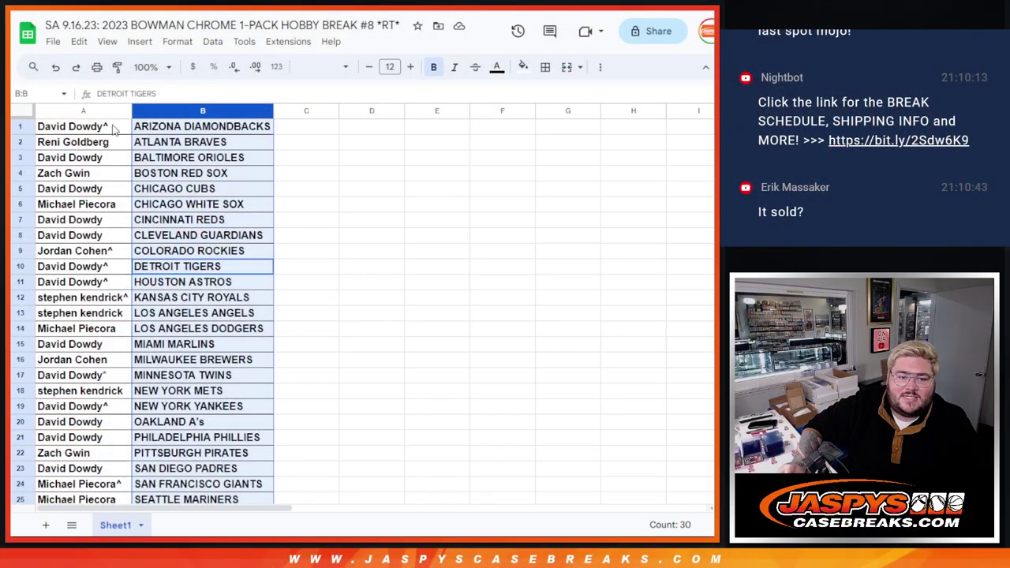
left_click_drag(112, 130, 116, 488)
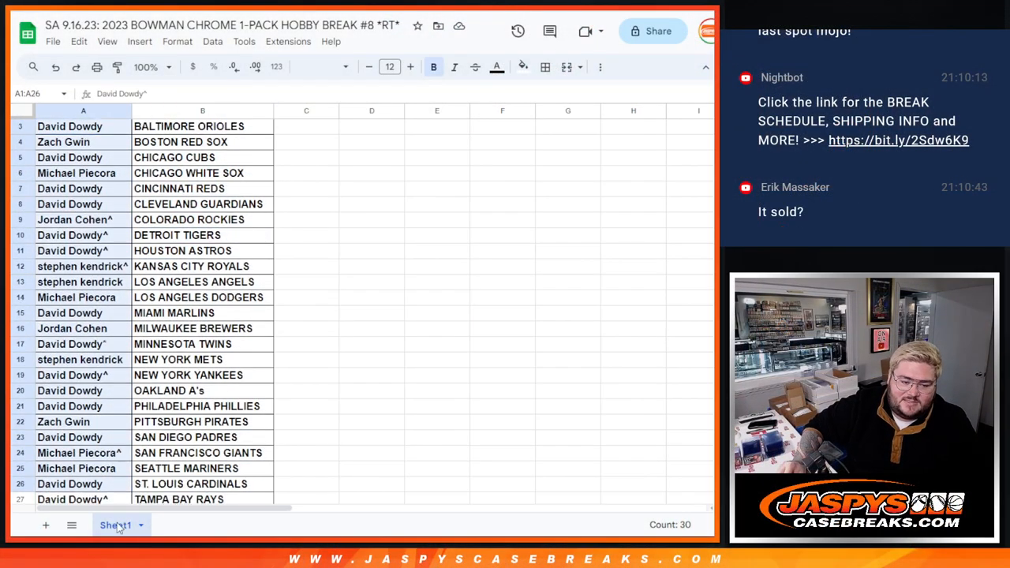
Paste the 30 names into the List Randomizer and check the dice roll of six.
key("ctrl+Tab")
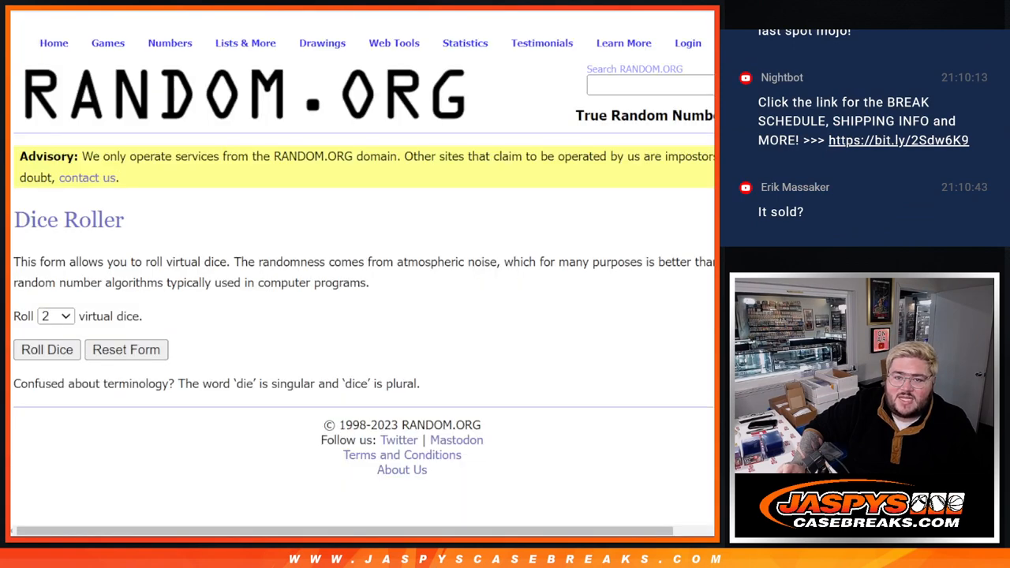
key("ctrl+Tab")
left_click(271, 480)
key("ctrl+v")
key("ctrl+shift+Tab")
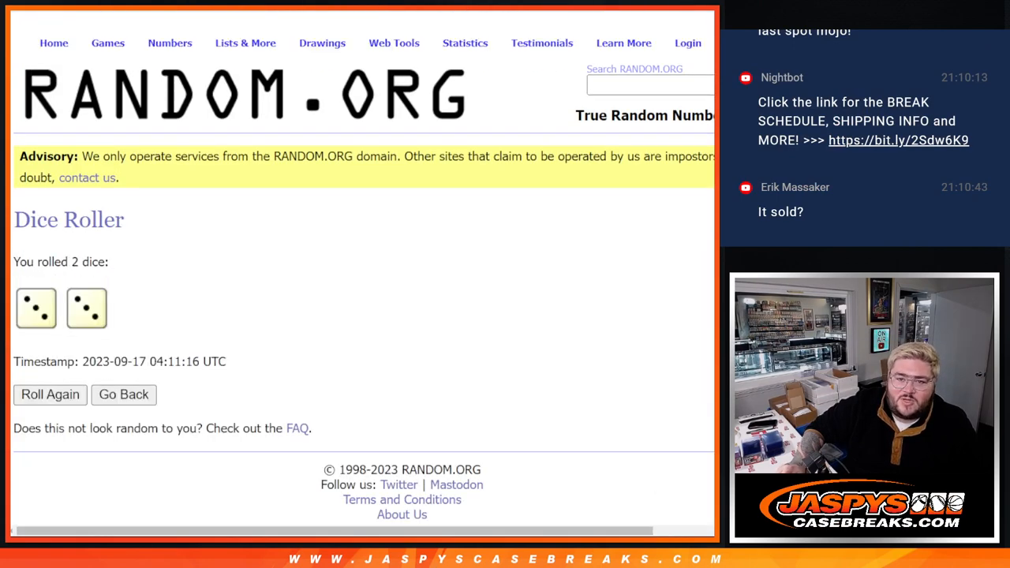
key("ctrl+Tab")
scroll(68, 340, "down", 3)
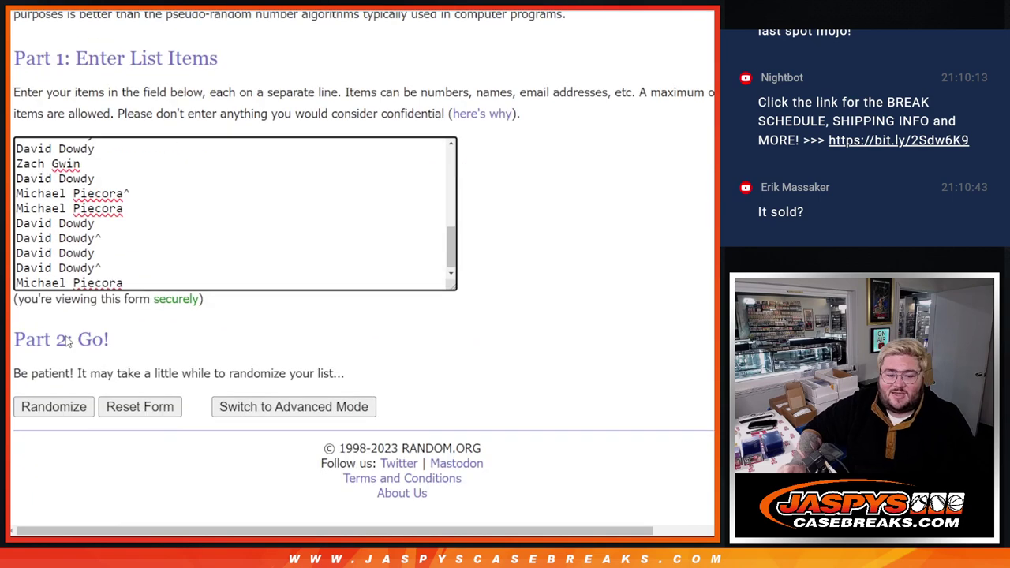
Randomize the names six times to match the dice and select the top eight names.
left_click(53, 406)
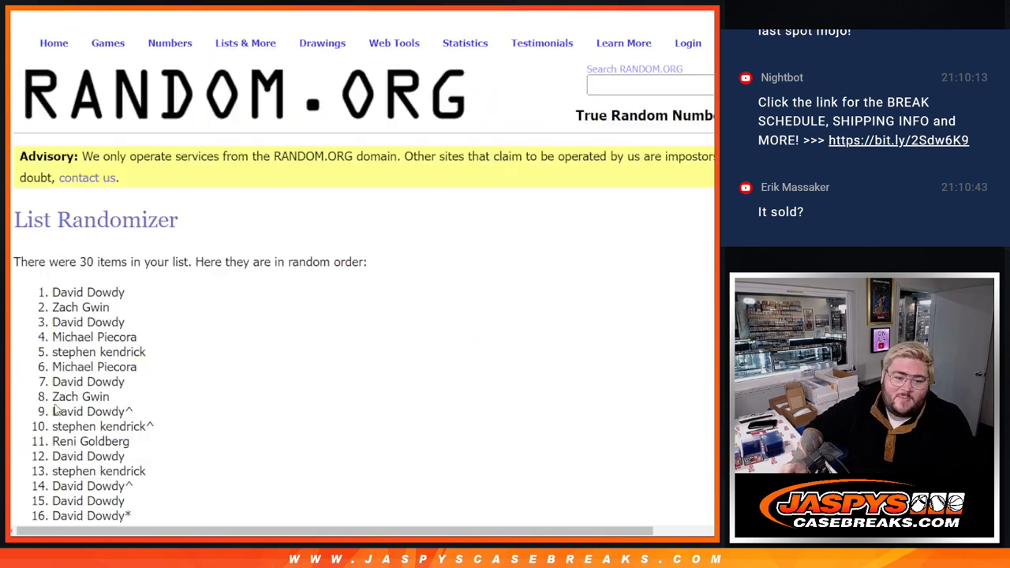
scroll(55, 408, "down", 5)
left_click(56, 409)
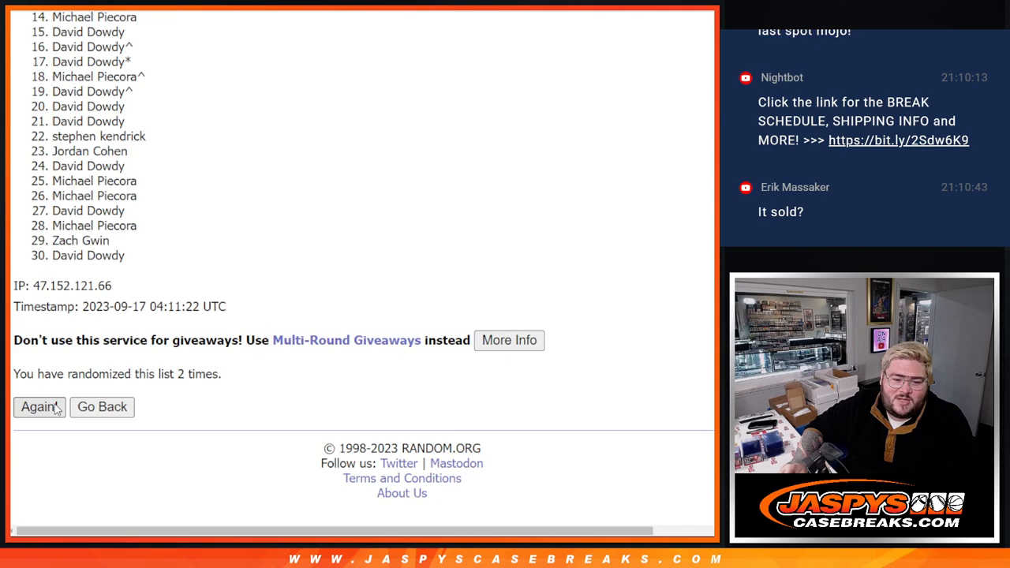
left_click(56, 409)
left_click(56, 409)
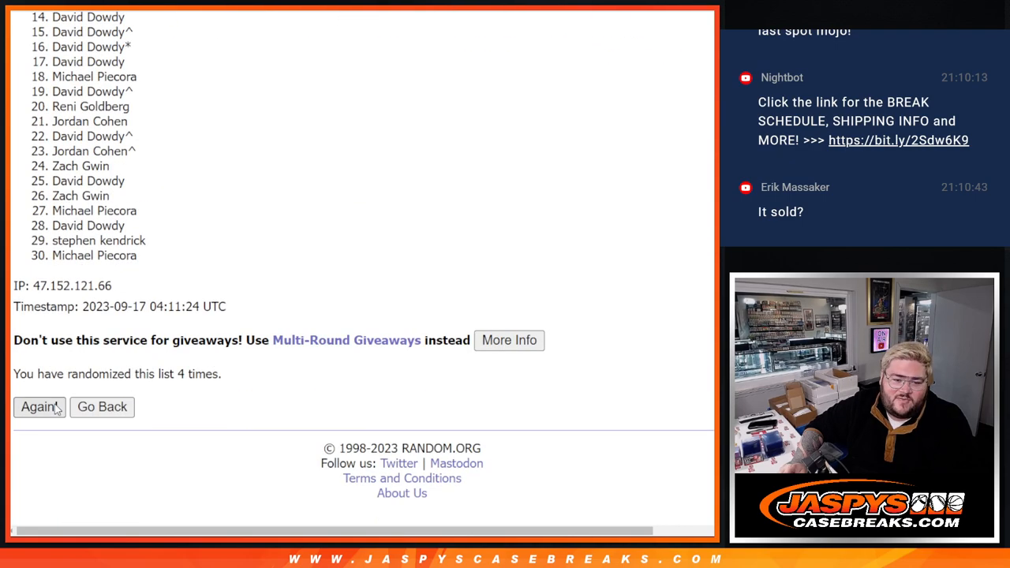
key("Return")
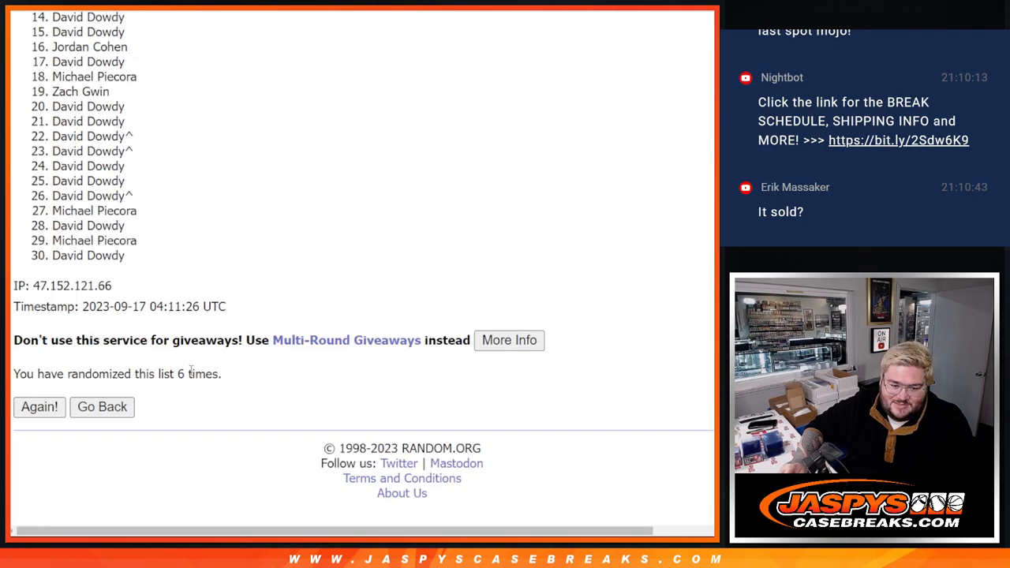
left_click_drag(179, 376, 67, 406)
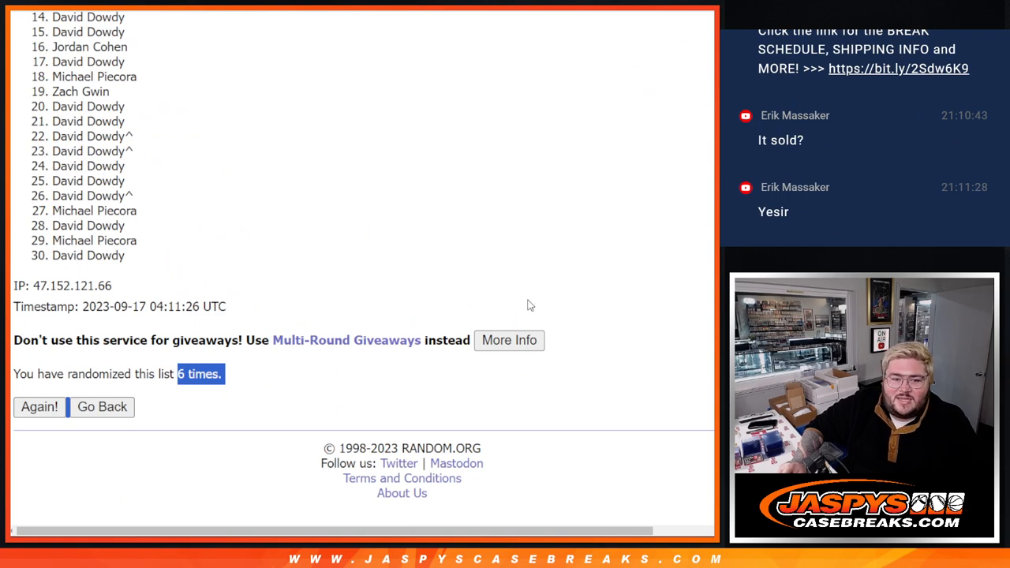
scroll(363, 269, "up", 1)
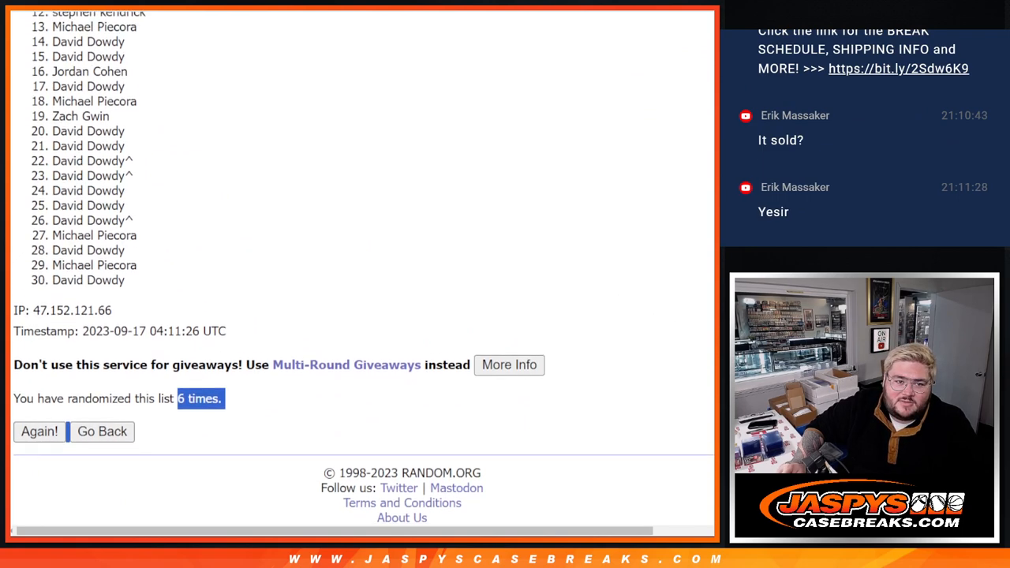
scroll(363, 268, "up", 2)
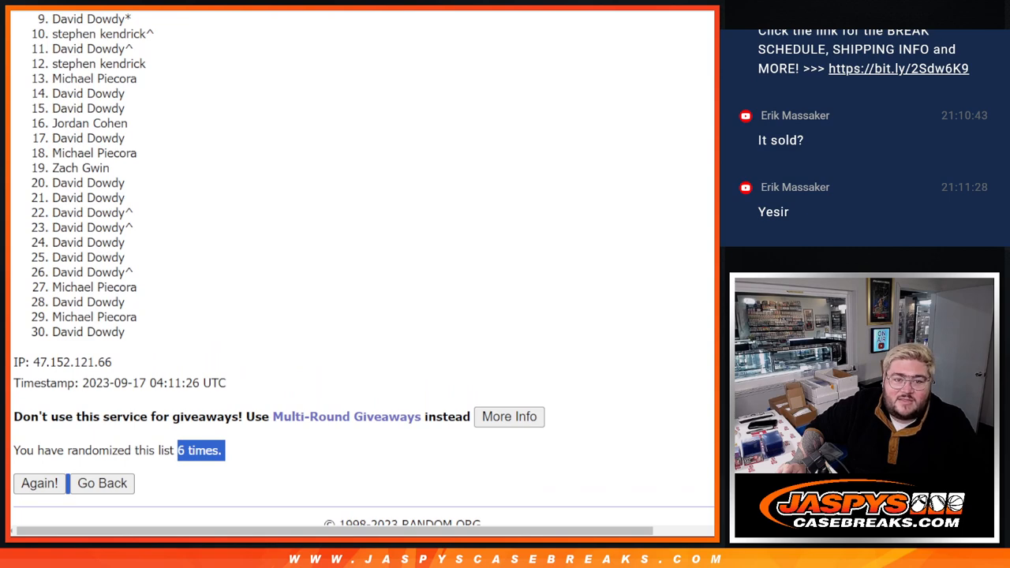
scroll(363, 268, "up", 1)
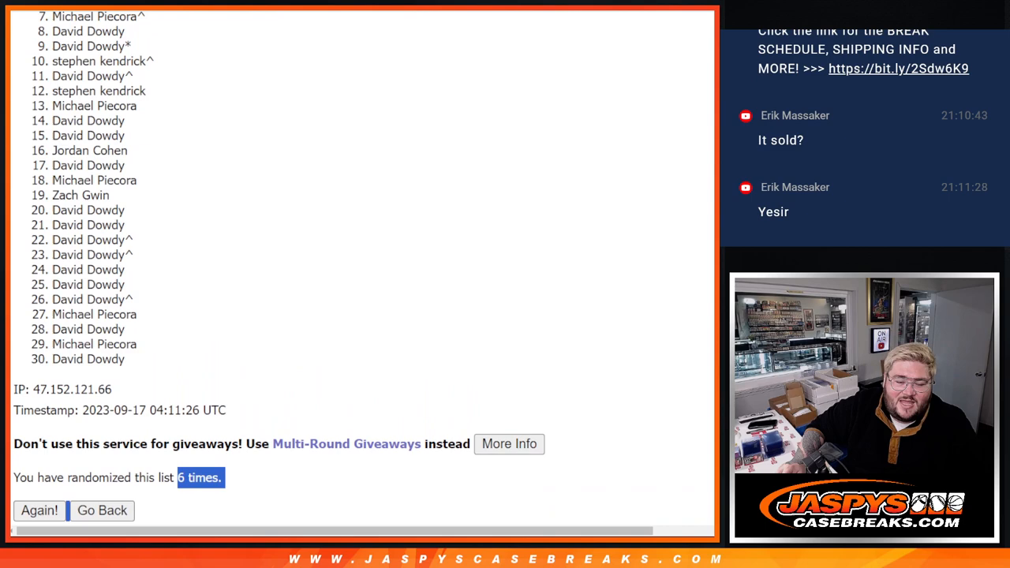
scroll(363, 268, "up", 1)
scroll(363, 268, "up", 1)
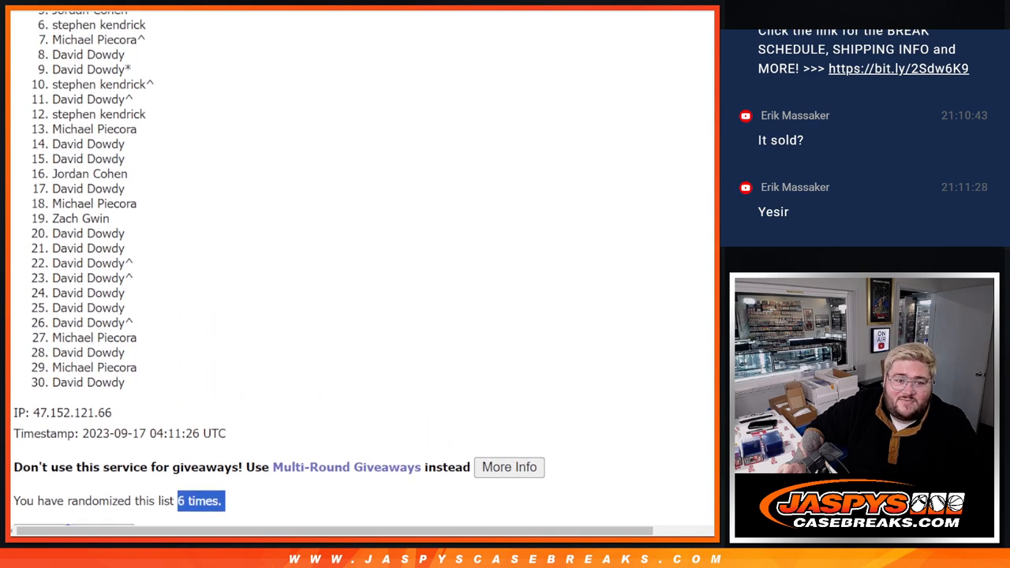
scroll(363, 268, "up", 1)
scroll(363, 268, "up", 1)
scroll(363, 268, "up", 1)
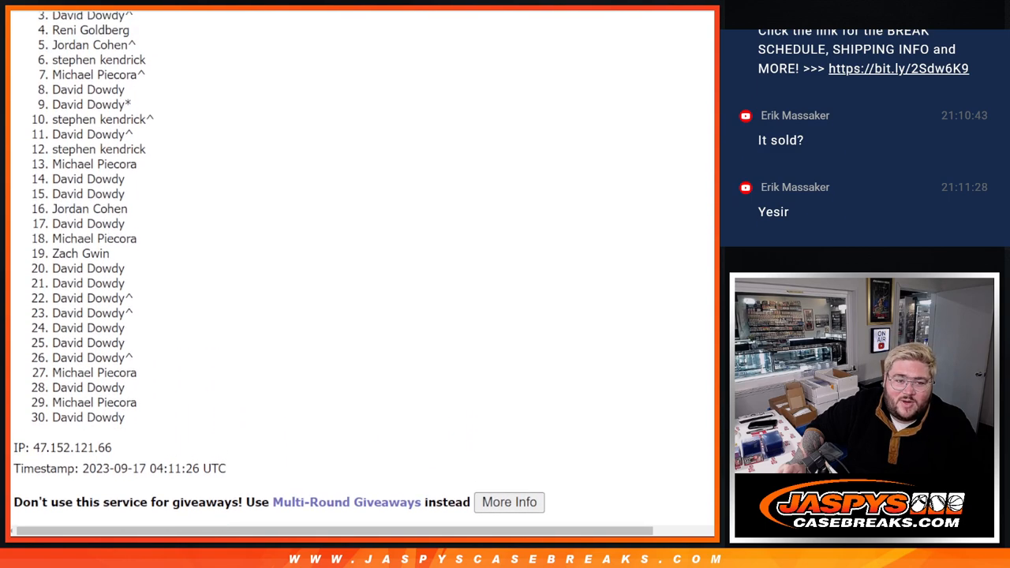
scroll(363, 268, "up", 1)
scroll(363, 268, "up", 1)
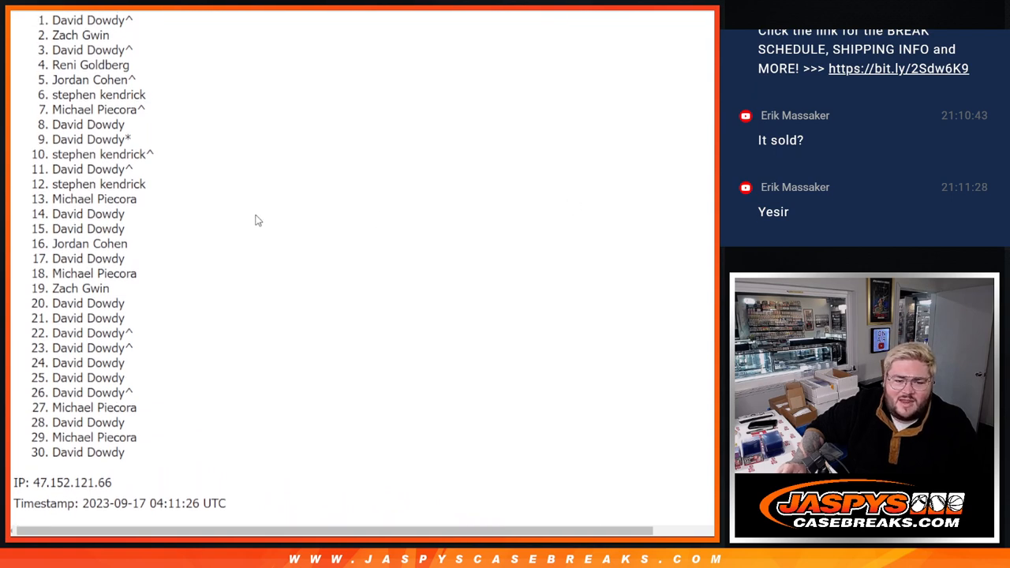
left_click_drag(49, 20, 181, 131)
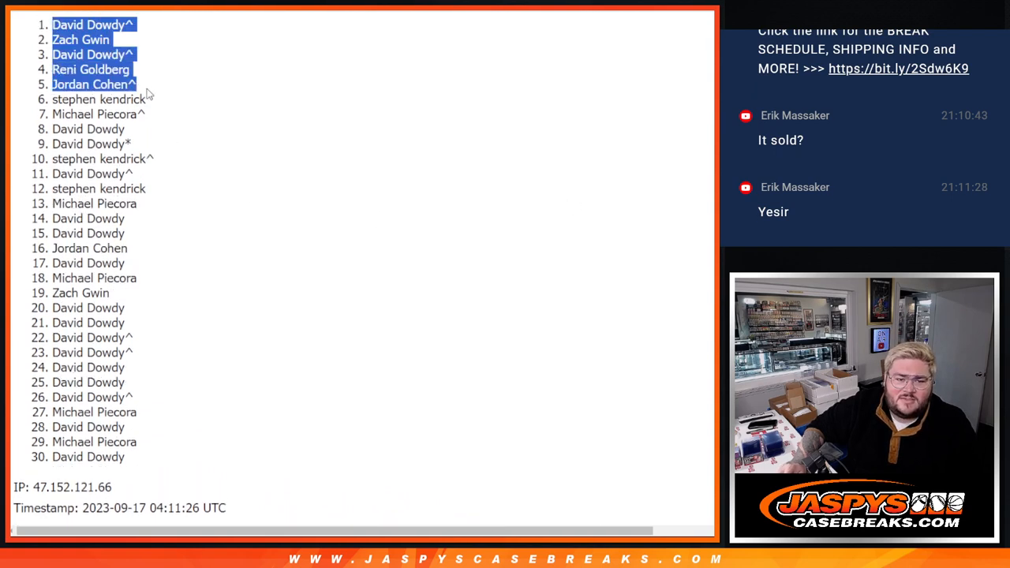
Copy the top eight names and paste them into D1:D8 of the break sheet.
key("ctrl+c")
key("alt+Tab")
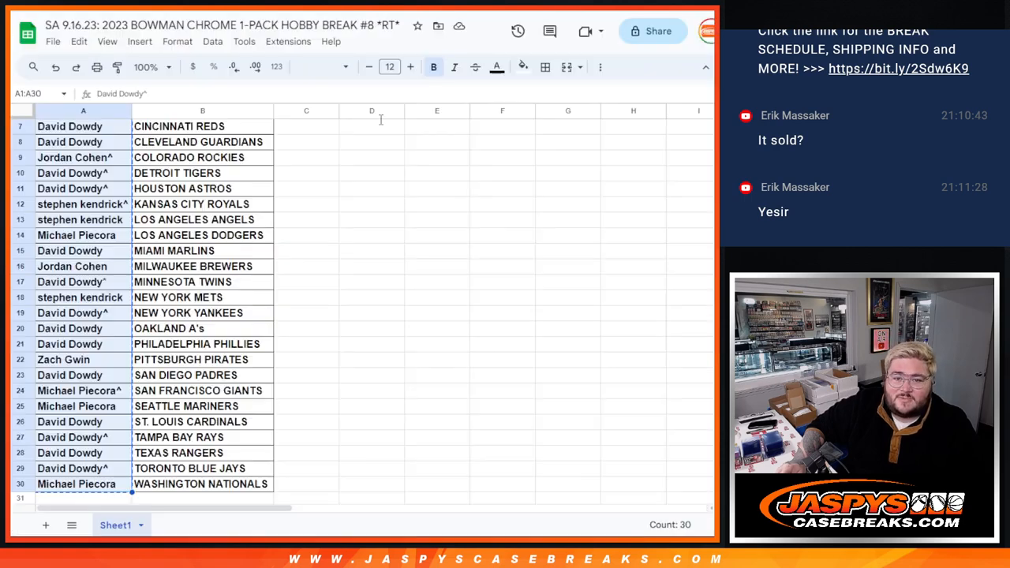
scroll(428, 169, "up", 2)
left_click(372, 127)
key("ctrl+v")
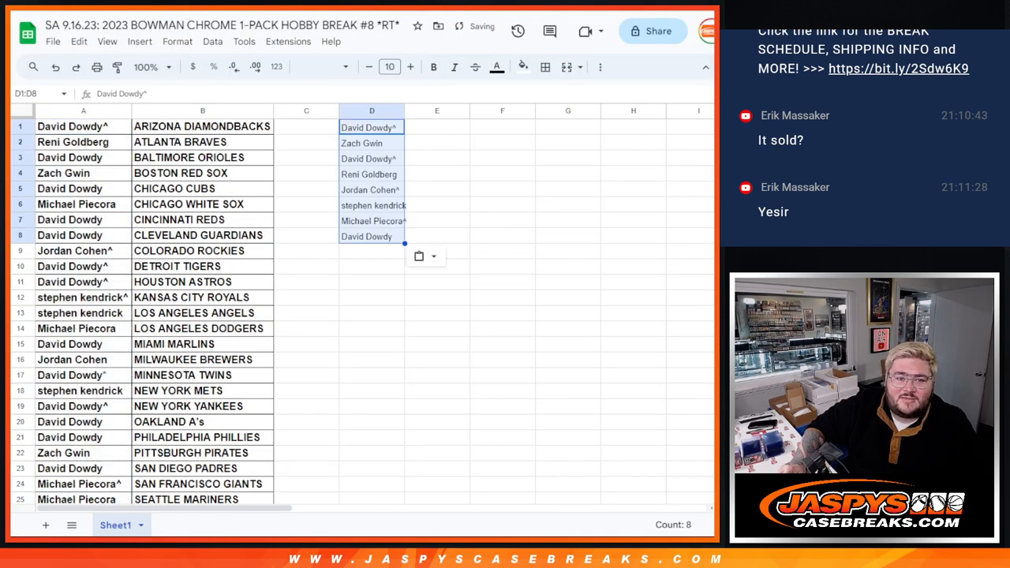
Copy the team and PYT list from the shop page and paste it into E1:F8 beside the names.
key("alt+Tab")
scroll(362, 207, "down", 5)
scroll(362, 207, "down", 3)
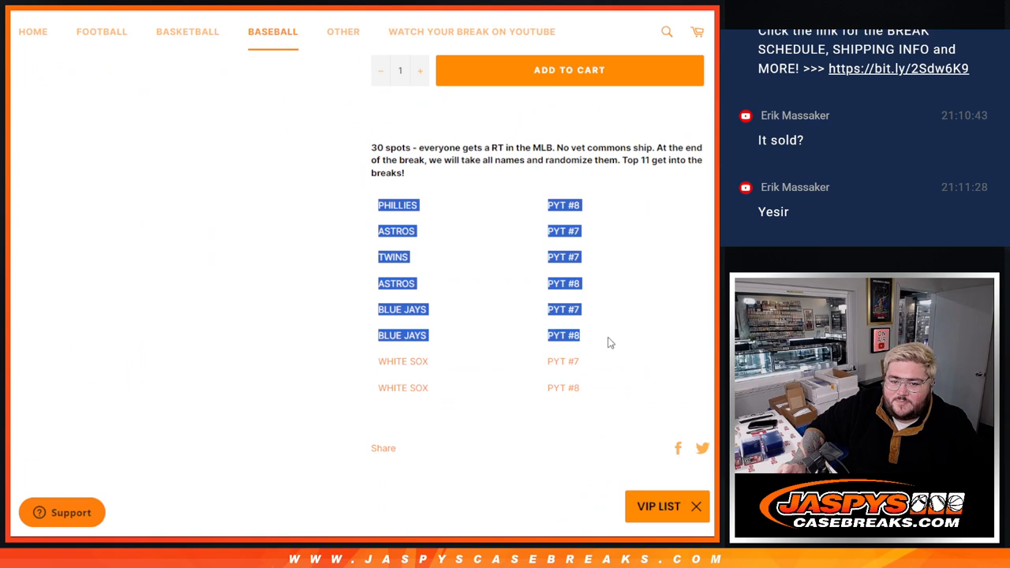
left_click_drag(362, 203, 626, 398)
key("alt+Tab")
left_click(454, 128)
key("ctrl+v")
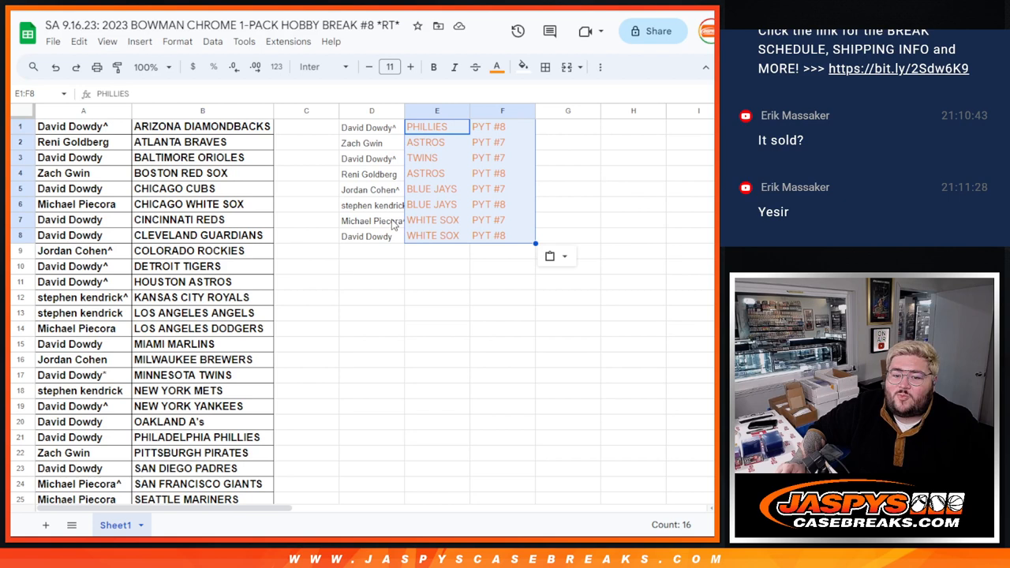
left_click_drag(394, 223, 432, 236)
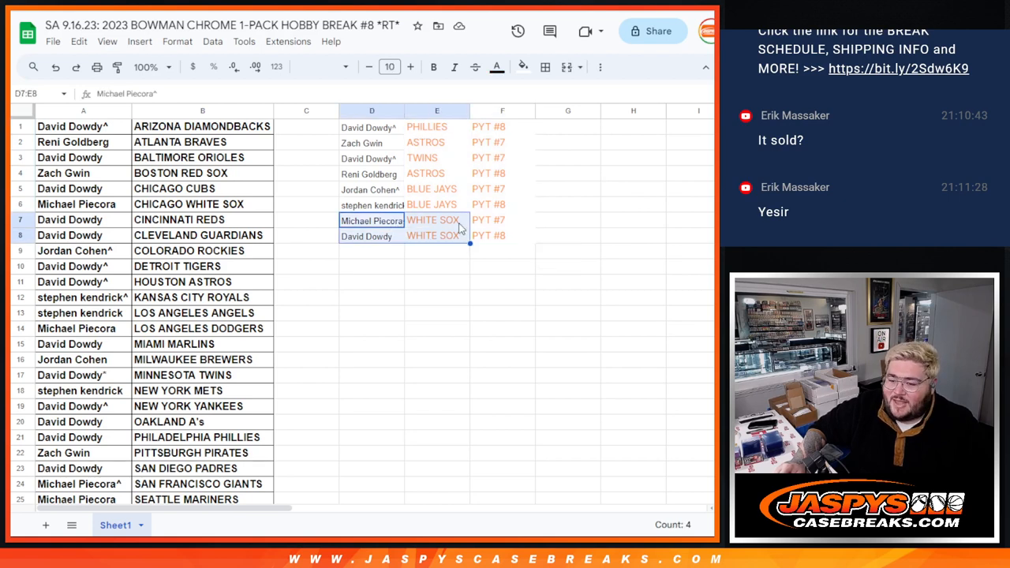